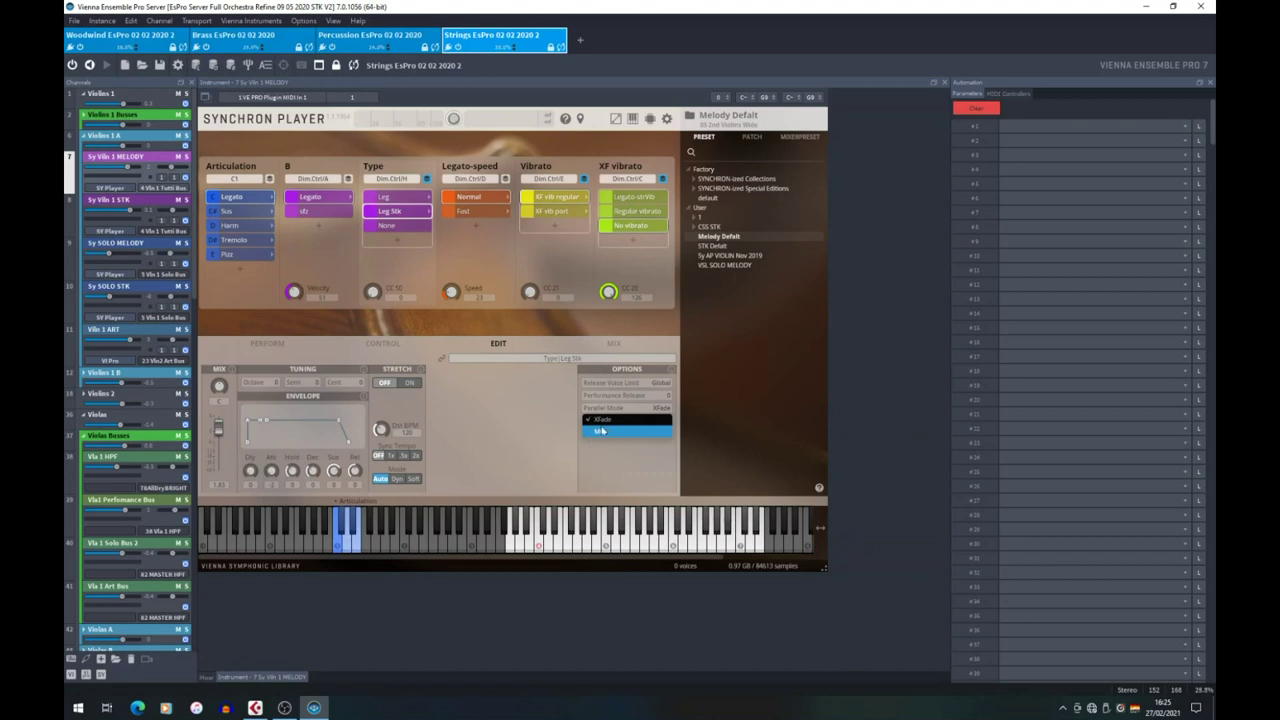
Close and reopen the Synchron Player's Parallel Mode options list.
{"action": "left_click", "coordinate": [612, 420]}
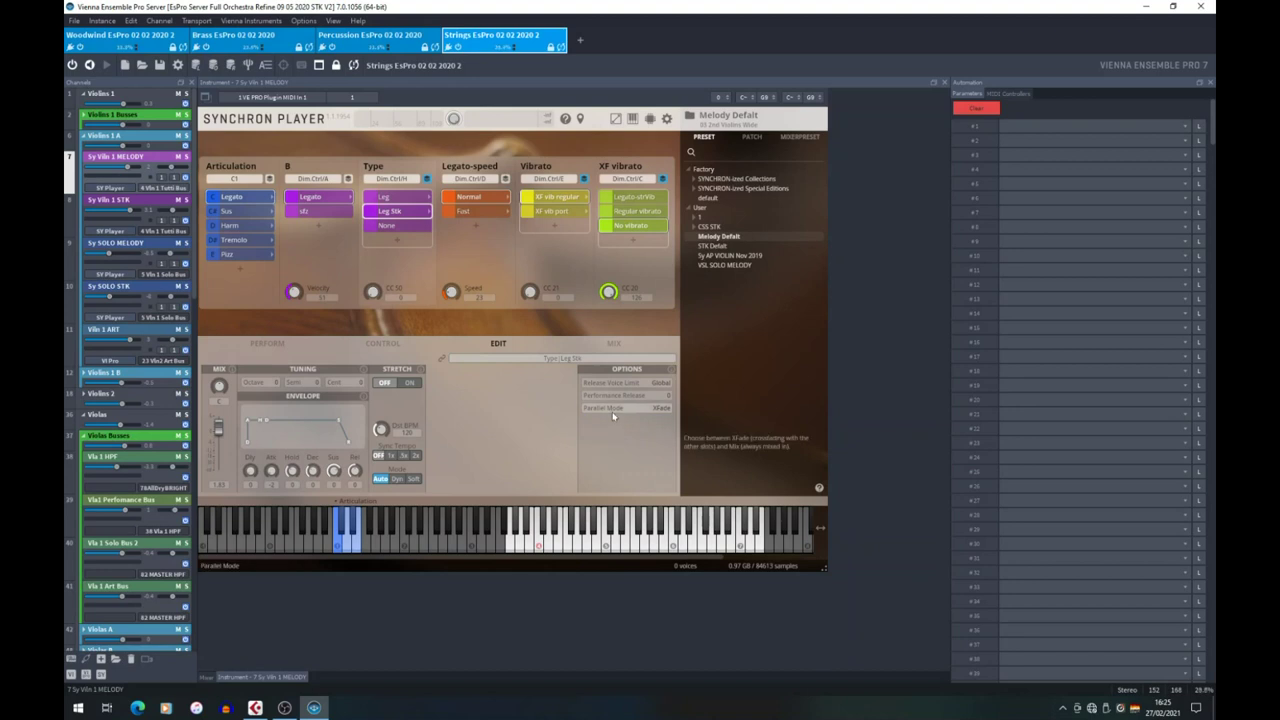
{"action": "left_click", "coordinate": [613, 414]}
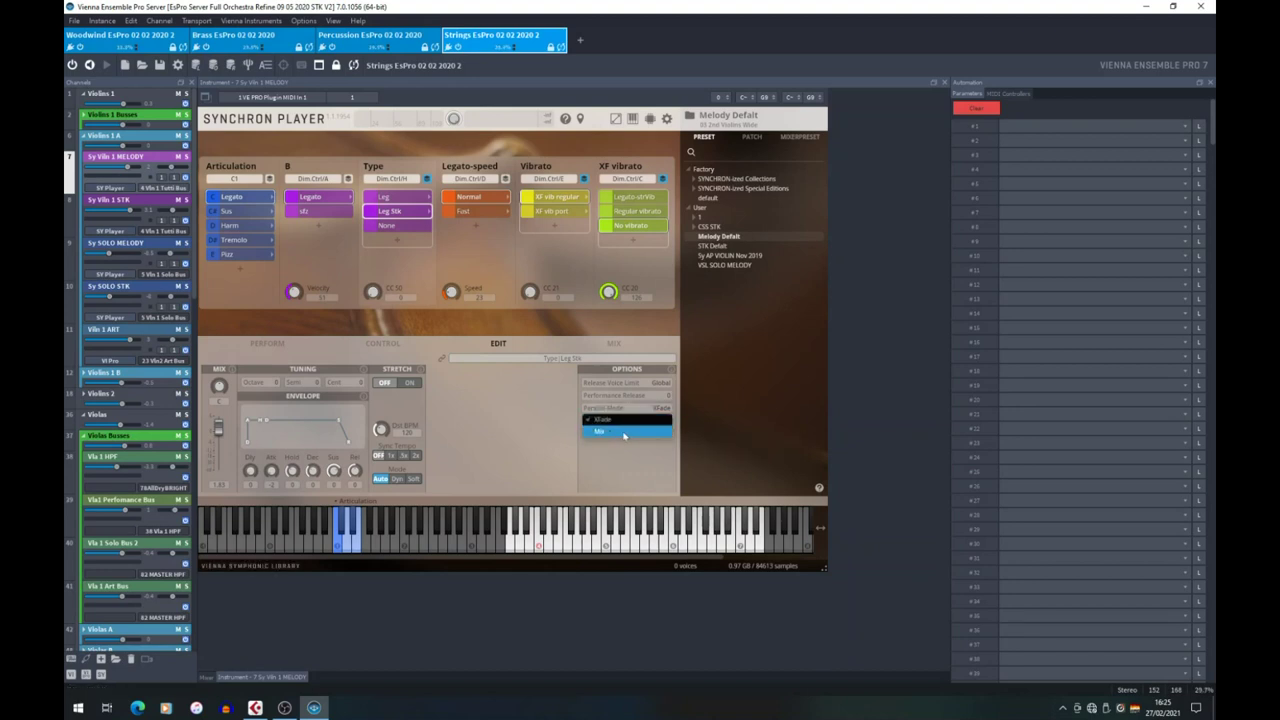
Set the Synchron Player's parallel mode to Mix.
{"action": "left_click", "coordinate": [618, 432]}
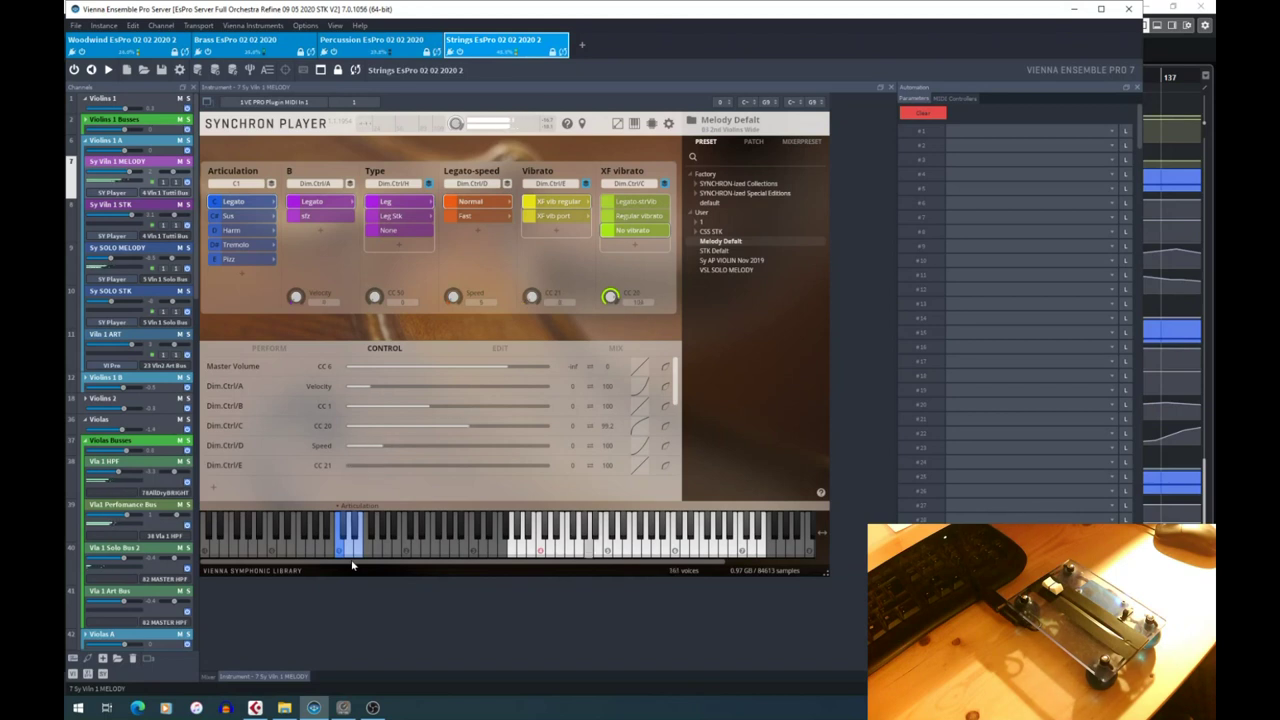
Toggle between the Cubase project and Synchron Player, ending on Synchron Player.
{"action": "left_click", "coordinate": [1174, 390]}
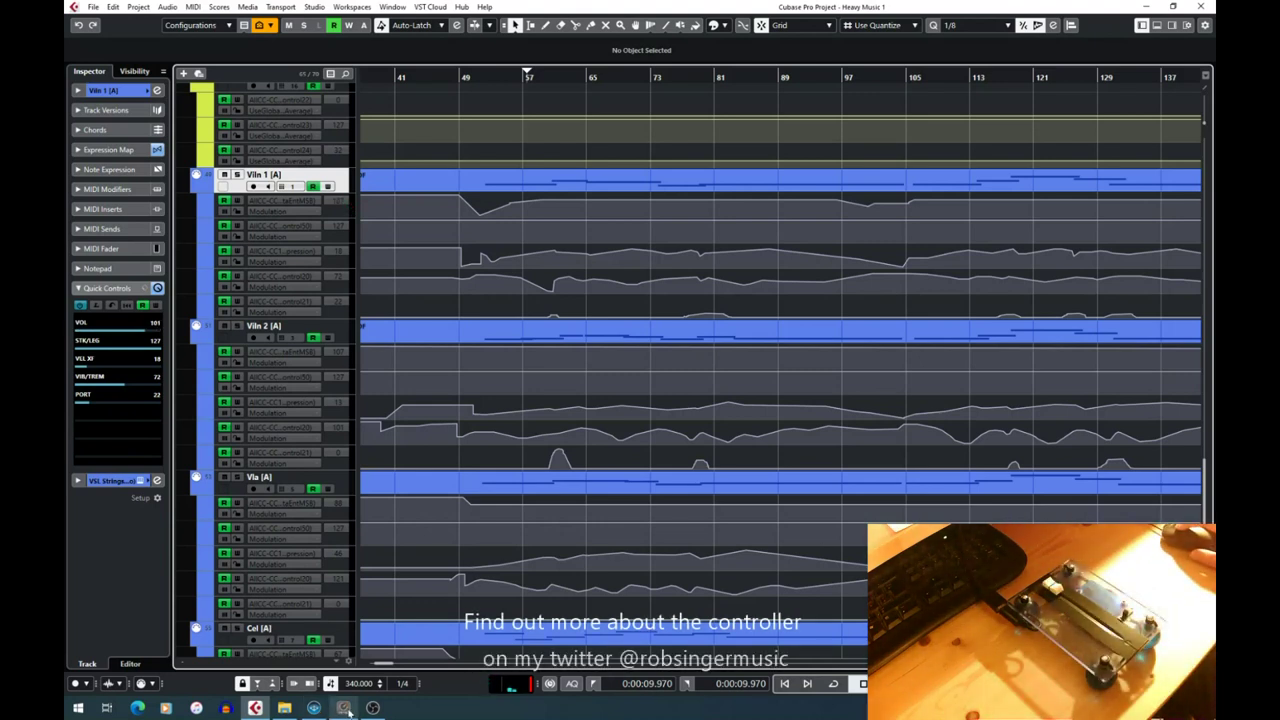
{"action": "left_click", "coordinate": [314, 708]}
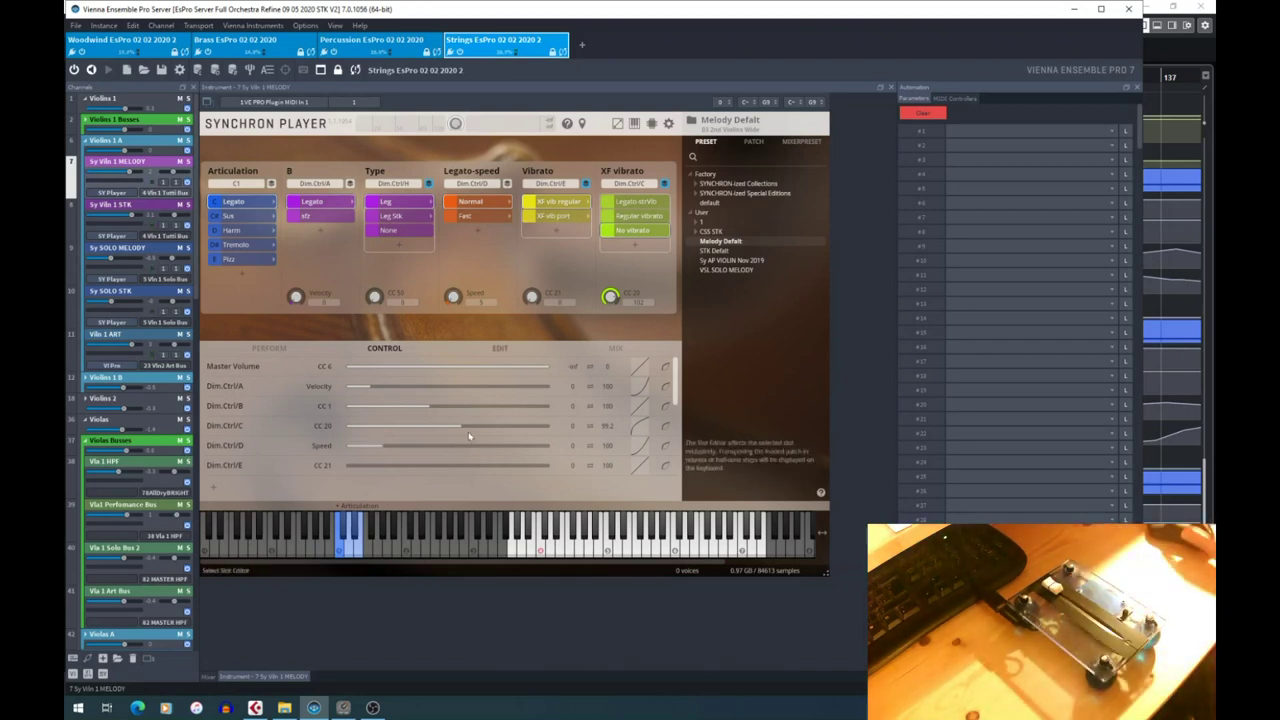
{"action": "left_click", "coordinate": [255, 708]}
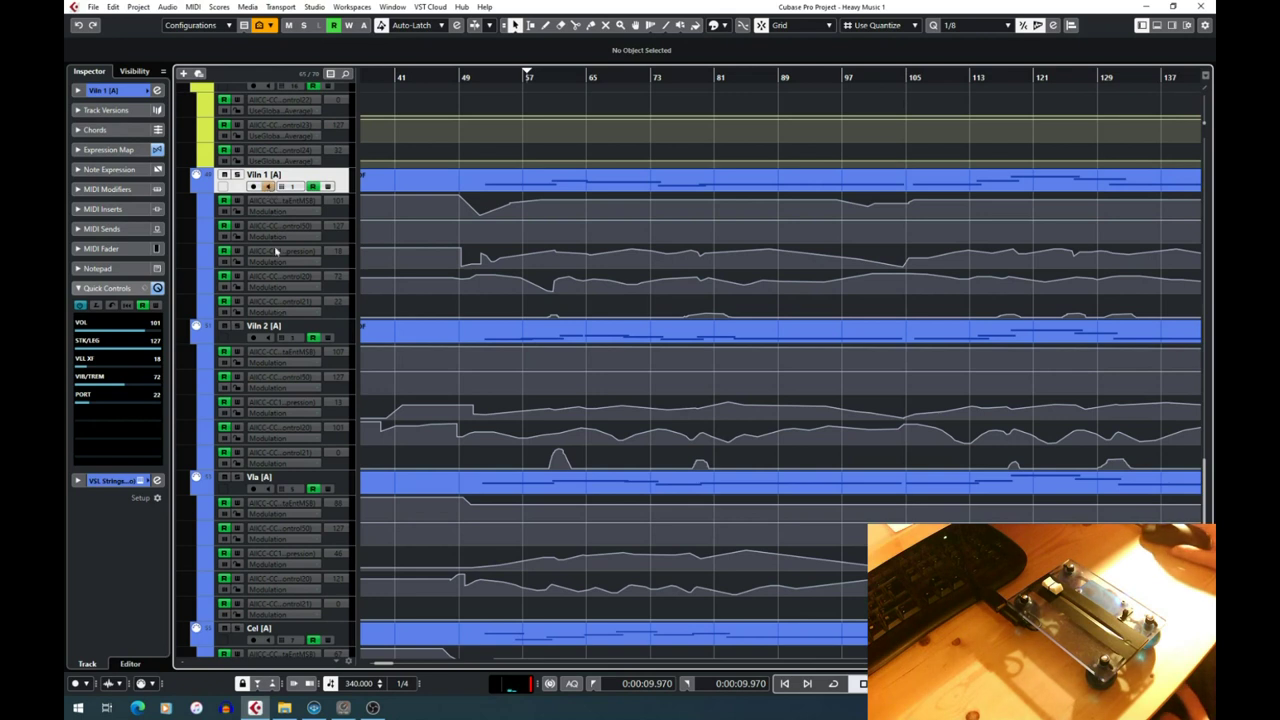
{"action": "left_click", "coordinate": [313, 708]}
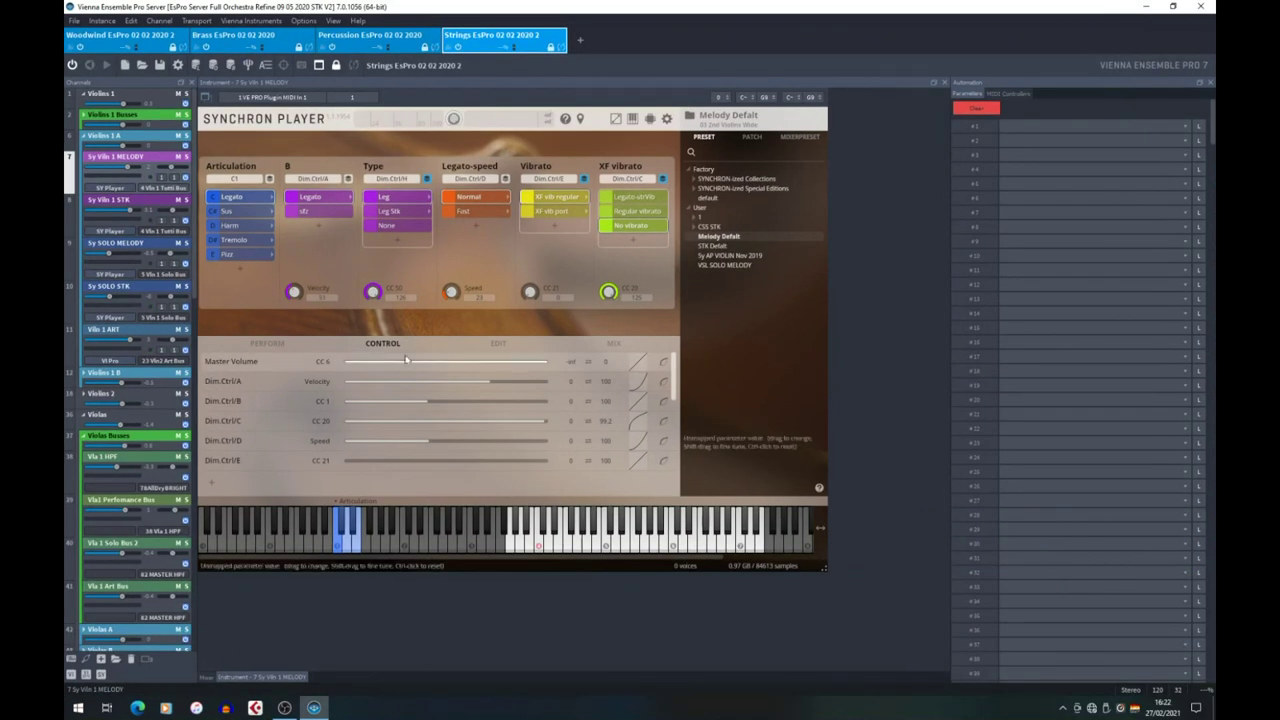
Open the controller source menu for Master Volume's CC 6 field.
{"action": "left_click", "coordinate": [331, 364]}
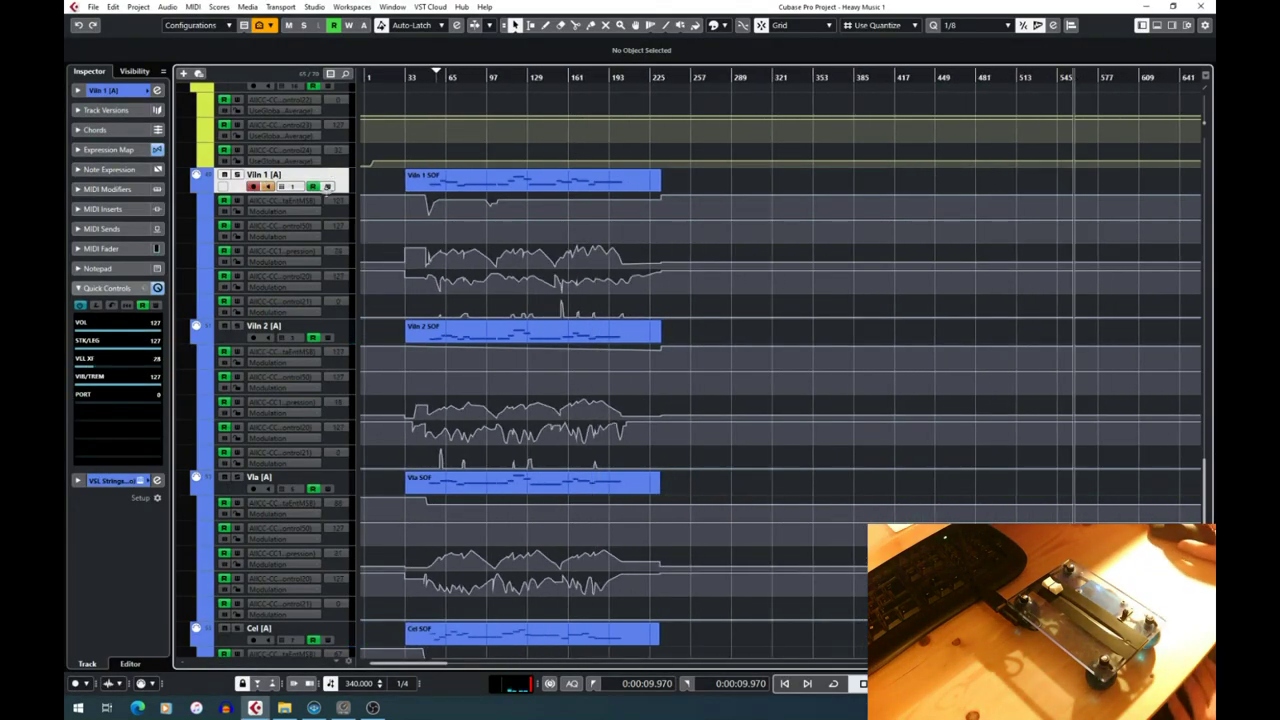
Record live CC1 and CC20 moves into a new Vln 1 part, then zoom in on it.
{"action": "key", "text": "KP_Multiply"}
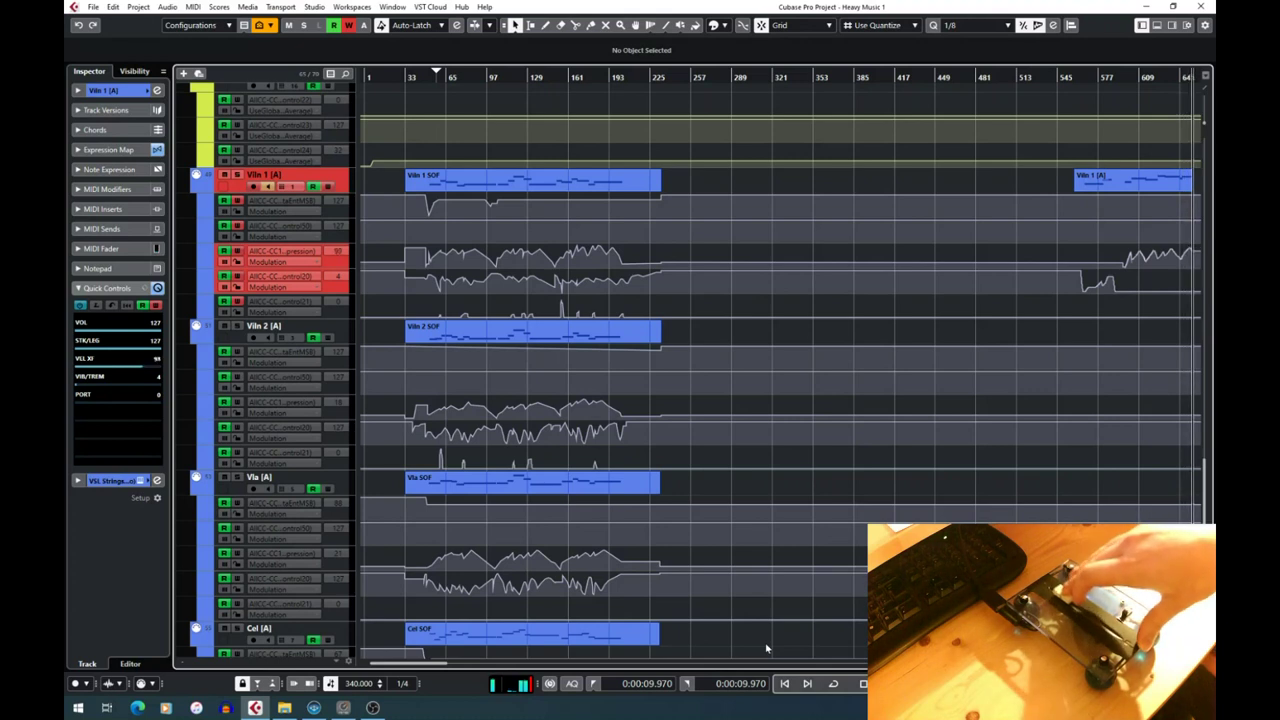
{"action": "key", "text": "space"}
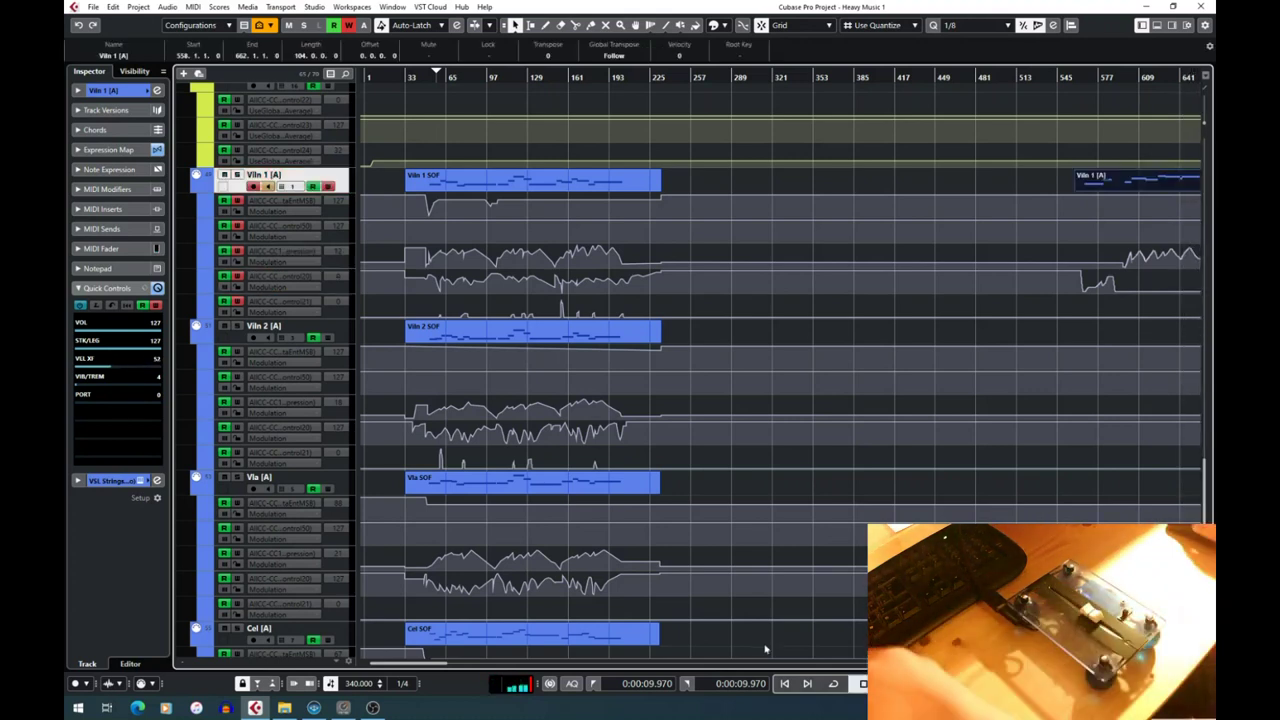
{"action": "scroll", "coordinate": [1210, 95], "scroll_direction": "right", "scroll_amount": 5}
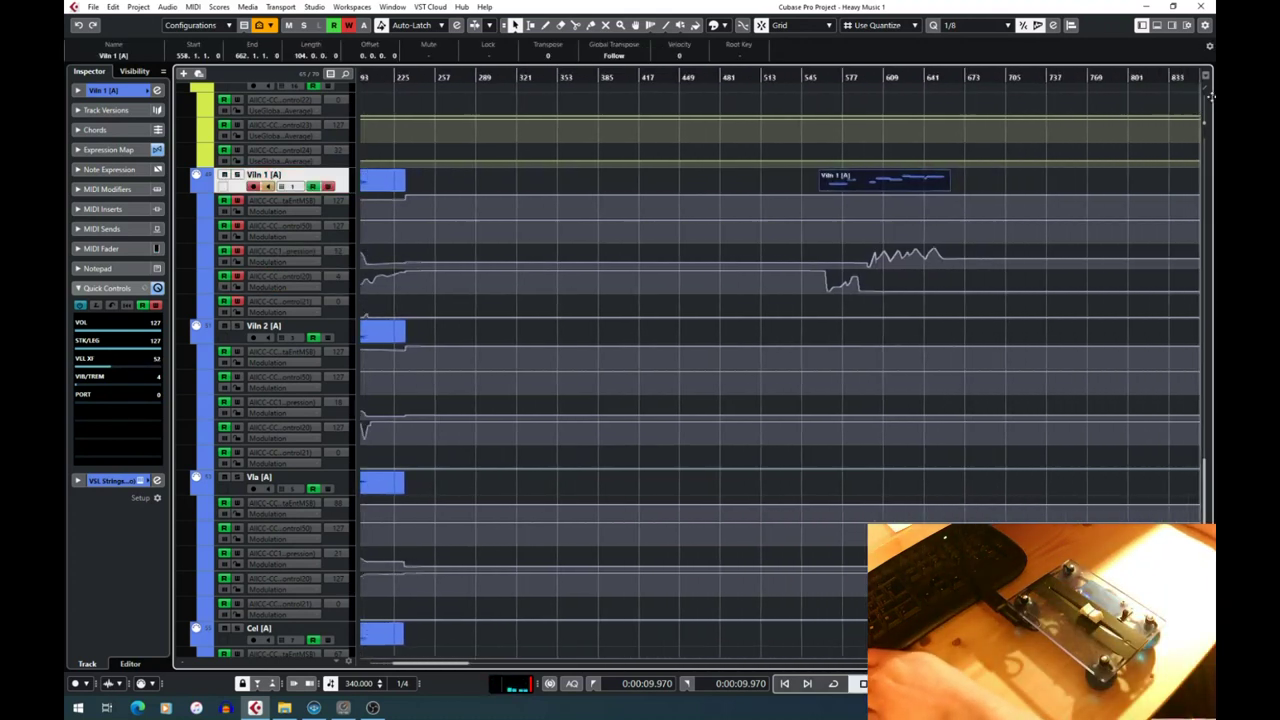
{"action": "left_click_drag", "start_coordinate": [866, 78], "coordinate": [866, 146]}
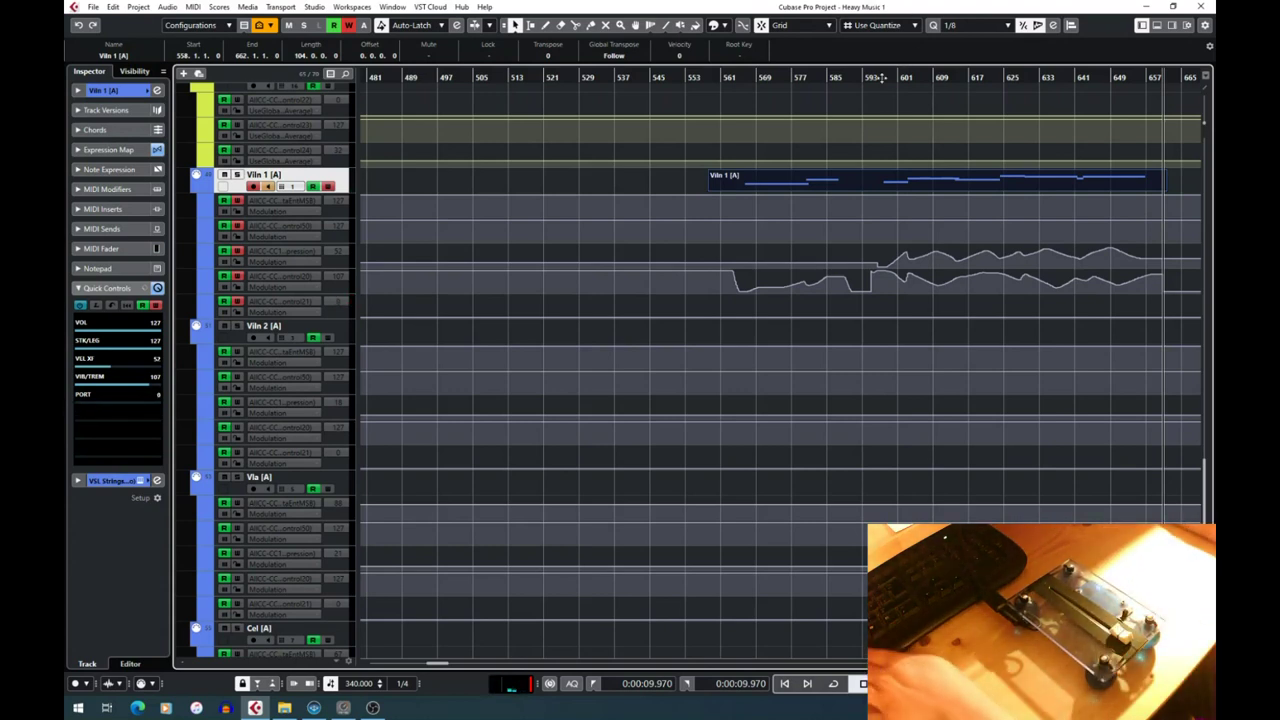
Zoom in around bar 593 and play the new Vln 1 part while moving the controller.
{"action": "left_click_drag", "start_coordinate": [862, 78], "coordinate": [861, 84]}
{"action": "key", "text": "space"}
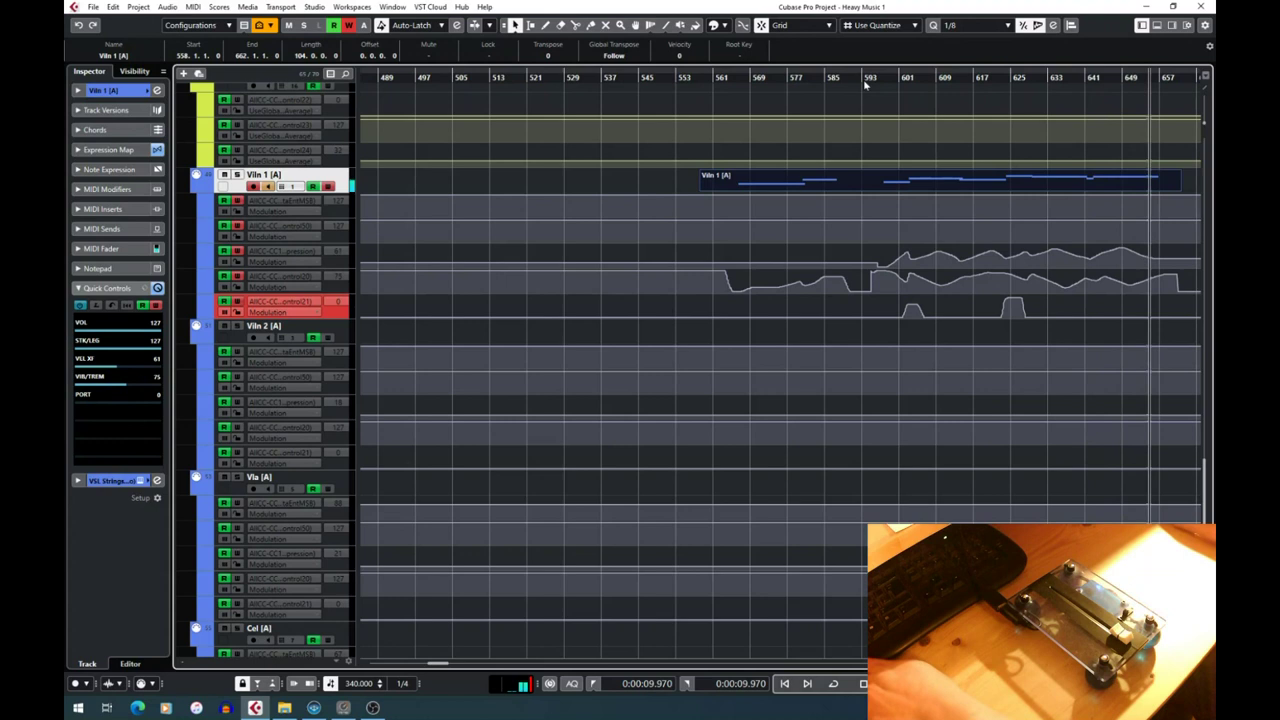
{"action": "key", "text": "space"}
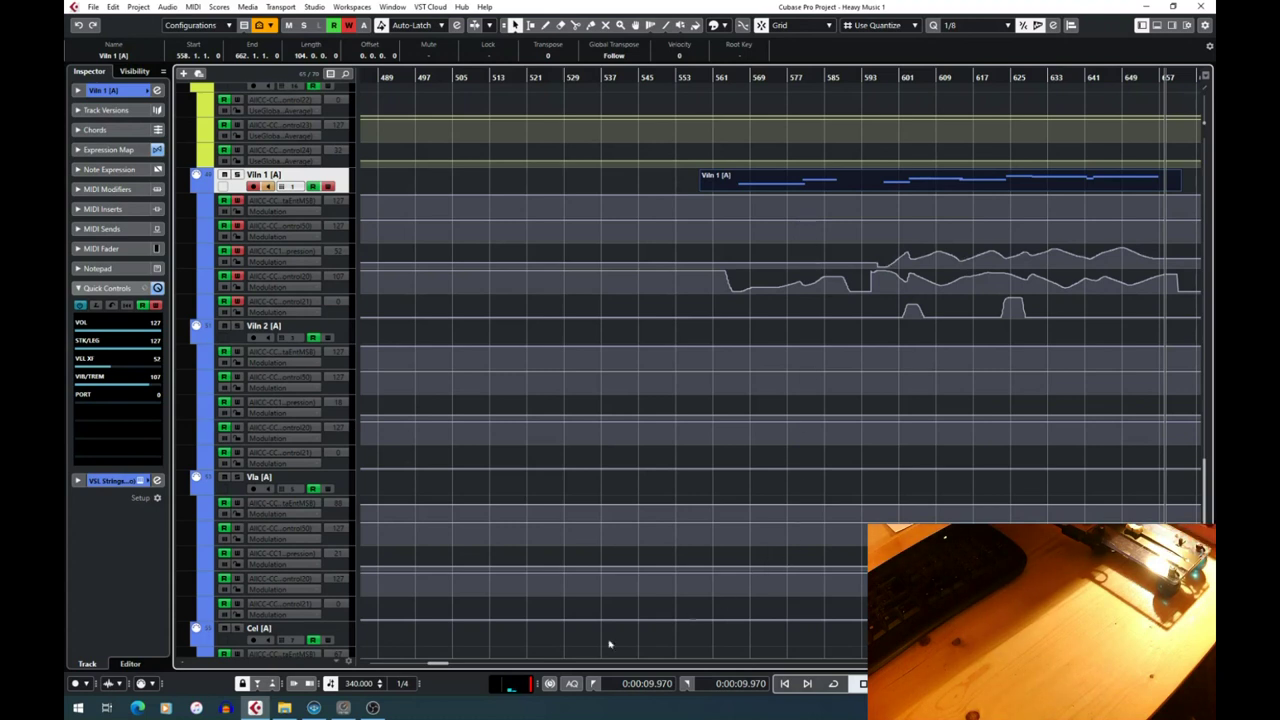
Check the vibrato dimension's portamento variants in Synchron Player, then select the Sy Vln 1 STK channel.
{"action": "left_click", "coordinate": [257, 708]}
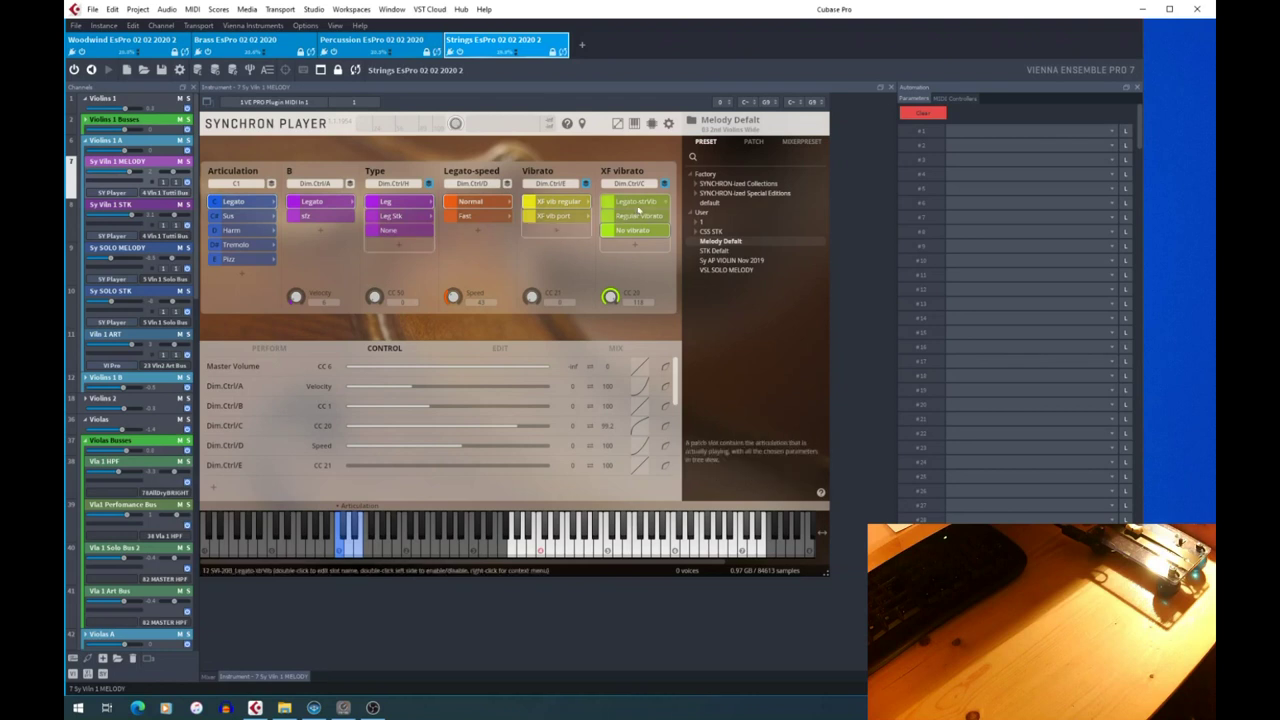
{"action": "left_click", "coordinate": [566, 217]}
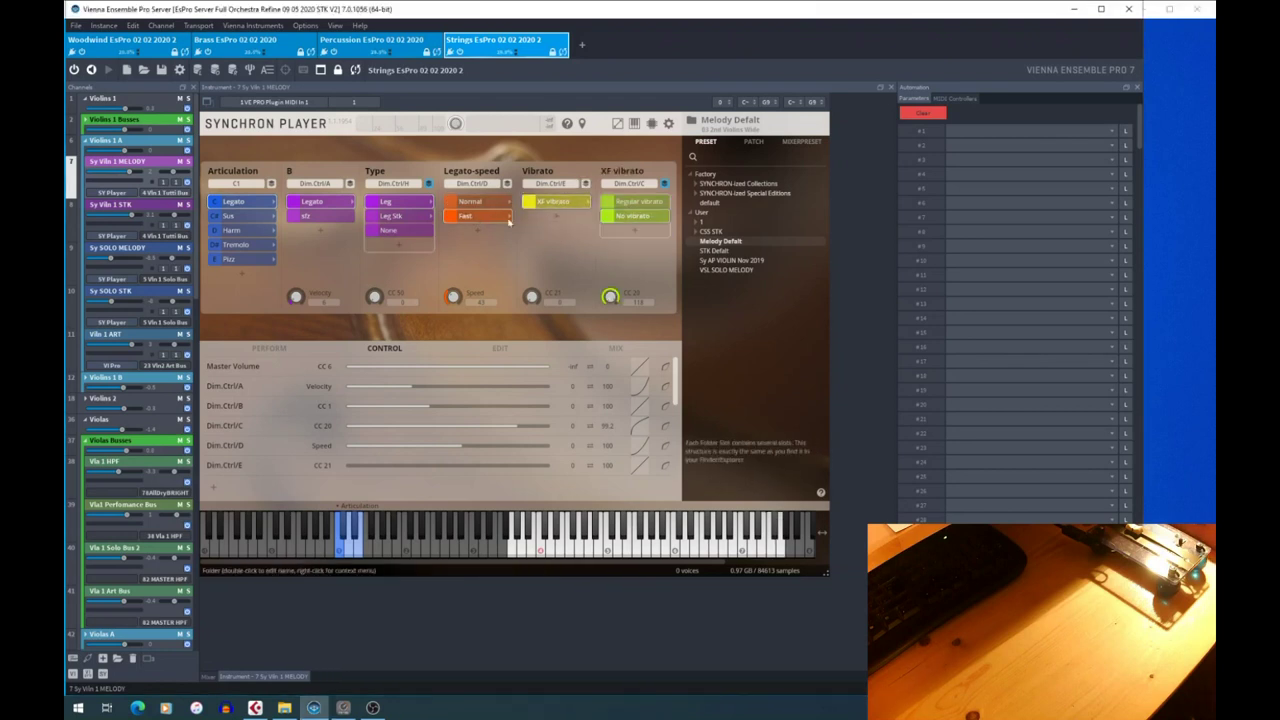
{"action": "left_click", "coordinate": [560, 216]}
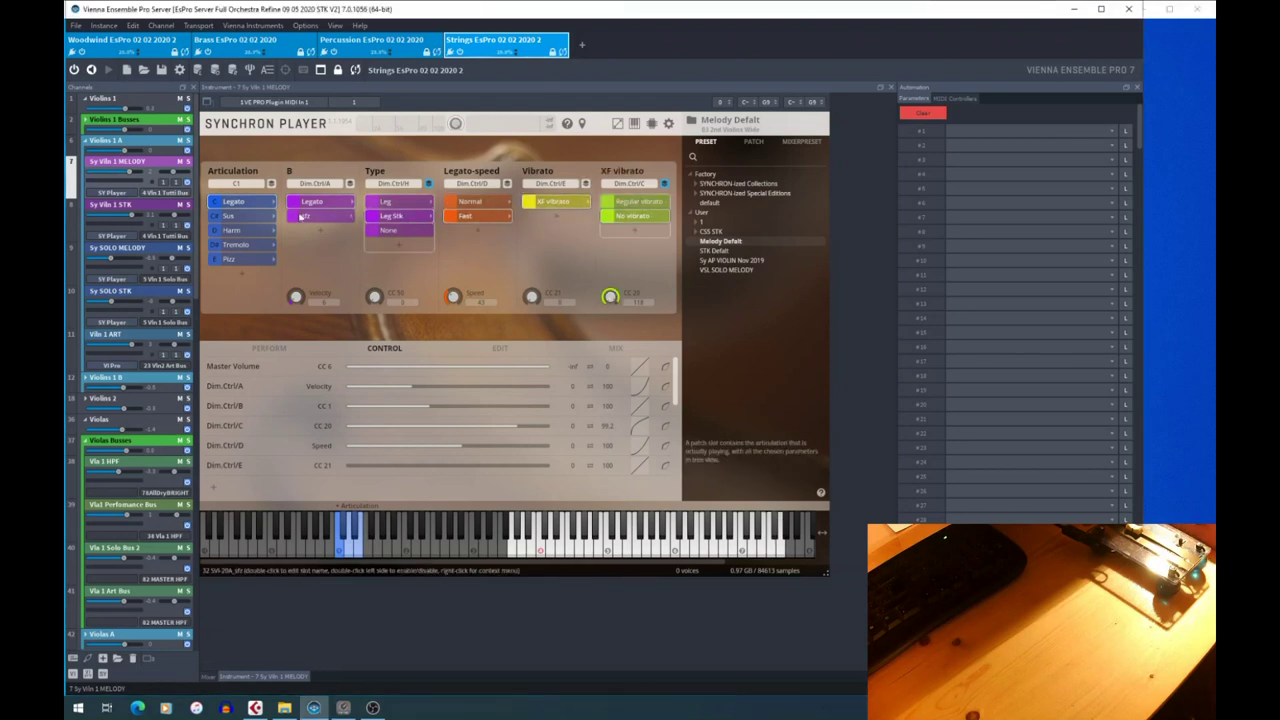
{"action": "left_click", "coordinate": [112, 204]}
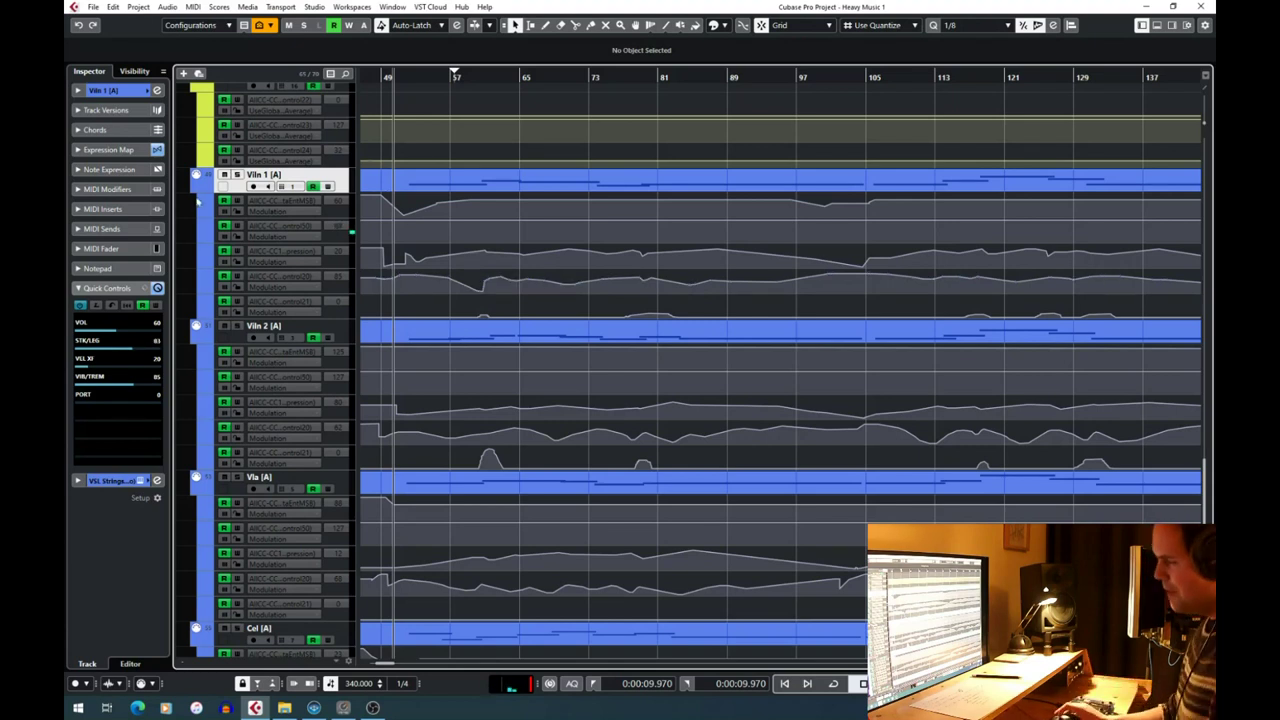
Scroll the Cubase timeline toward bar 249, then bring back the Synchron Player.
{"action": "scroll", "coordinate": [520, 115], "scroll_direction": "right", "scroll_amount": 5}
{"action": "scroll", "coordinate": [600, 120], "scroll_direction": "right", "scroll_amount": 5}
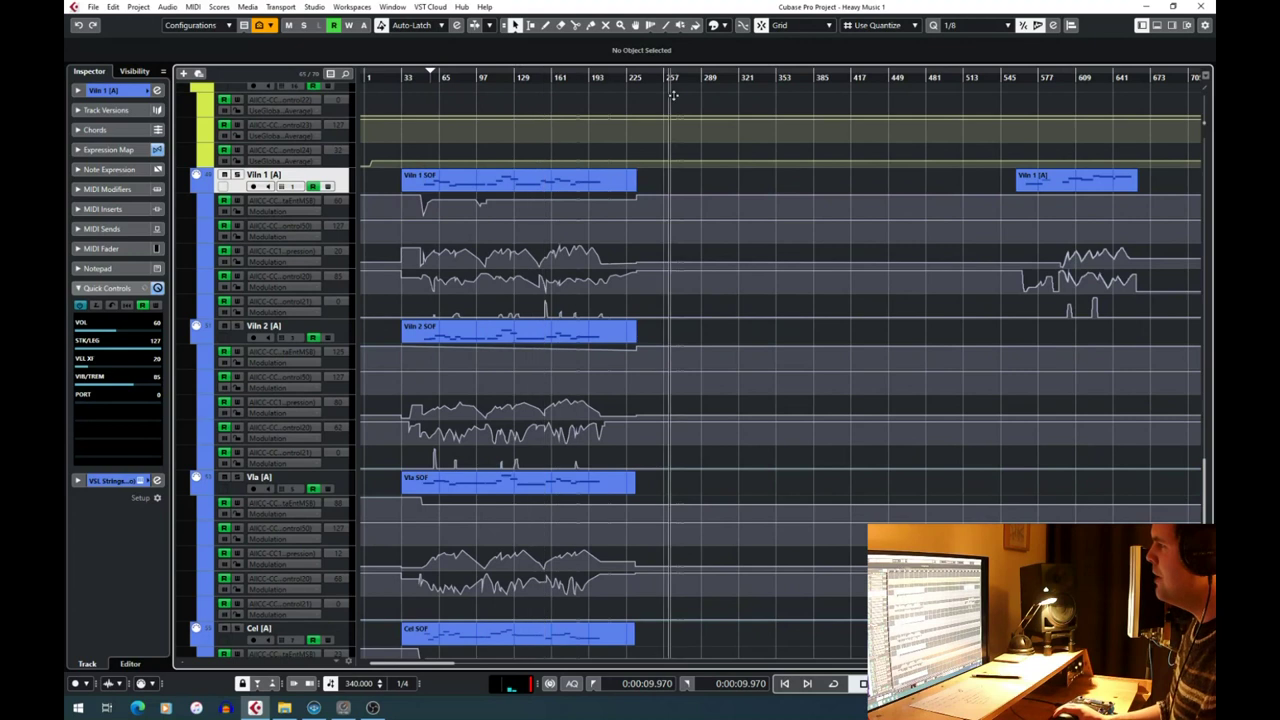
{"action": "scroll", "coordinate": [659, 126], "scroll_direction": "right", "scroll_amount": 5}
{"action": "scroll", "coordinate": [575, 146], "scroll_direction": "up", "scroll_amount": 2}
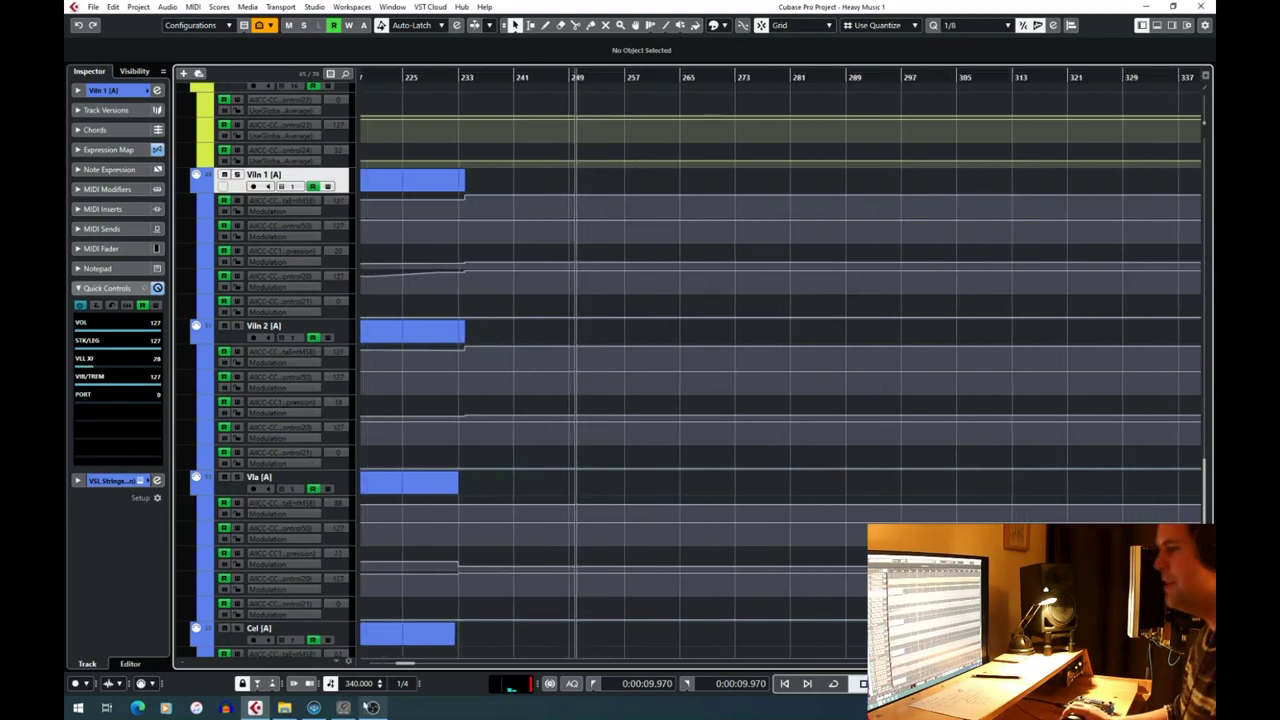
{"action": "left_click", "coordinate": [315, 708]}
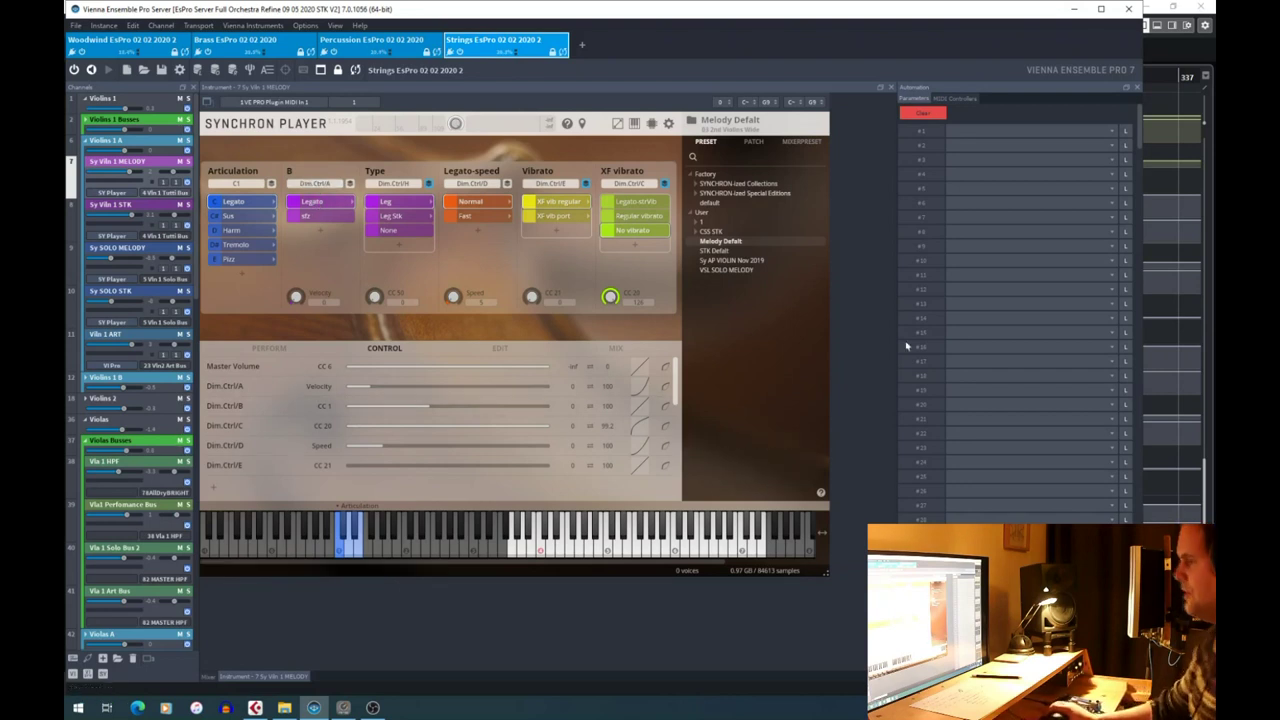
Draw the Vln 1 CC 11 expression line to value 78 at bar 247, then return to Synchron Player.
{"action": "left_click", "coordinate": [1153, 392]}
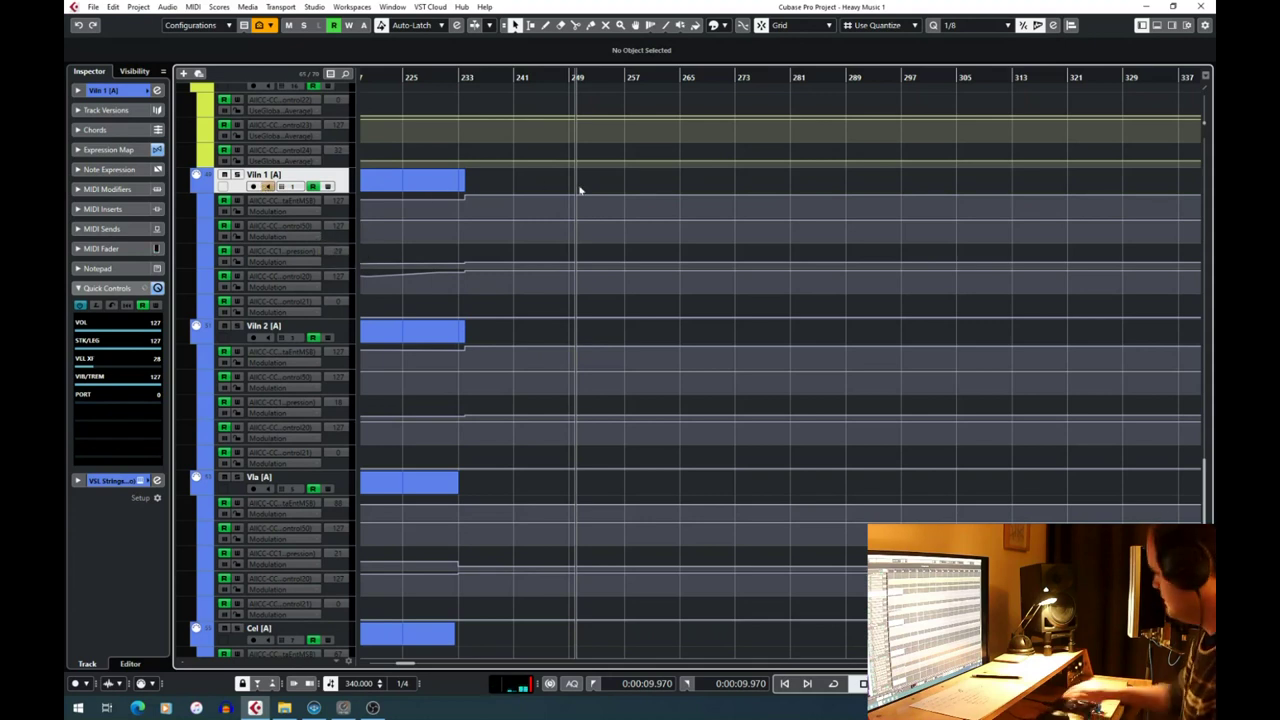
{"action": "left_click_drag", "start_coordinate": [538, 268], "coordinate": [555, 257]}
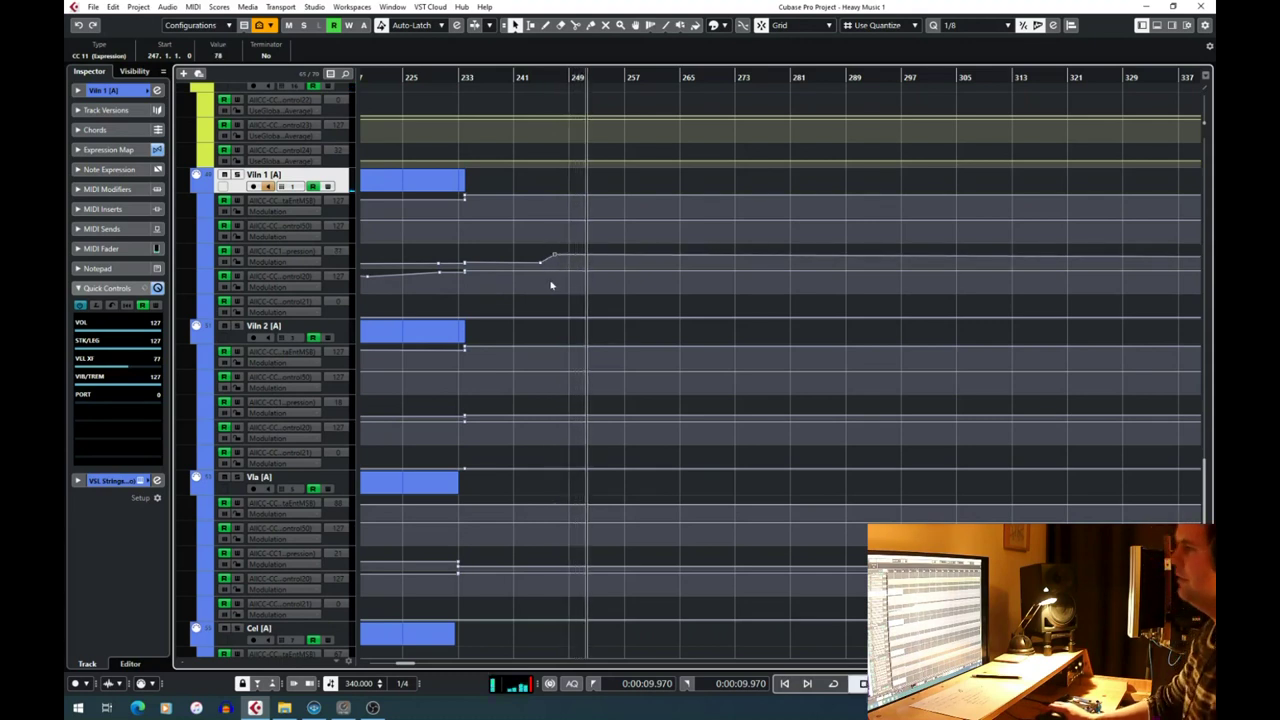
{"action": "left_click", "coordinate": [318, 707]}
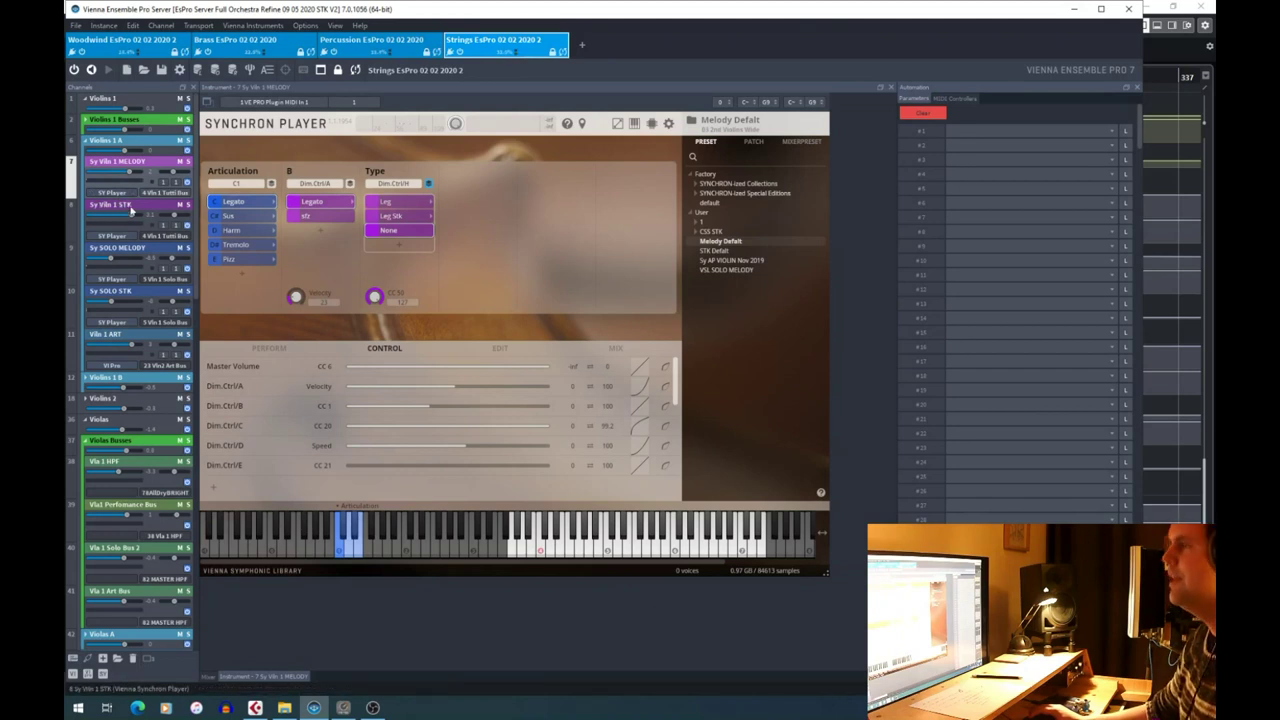
Compare the Sy Vln 1 STK and MELODY patches and inspect the first Type layer slot.
{"action": "left_click", "coordinate": [135, 206]}
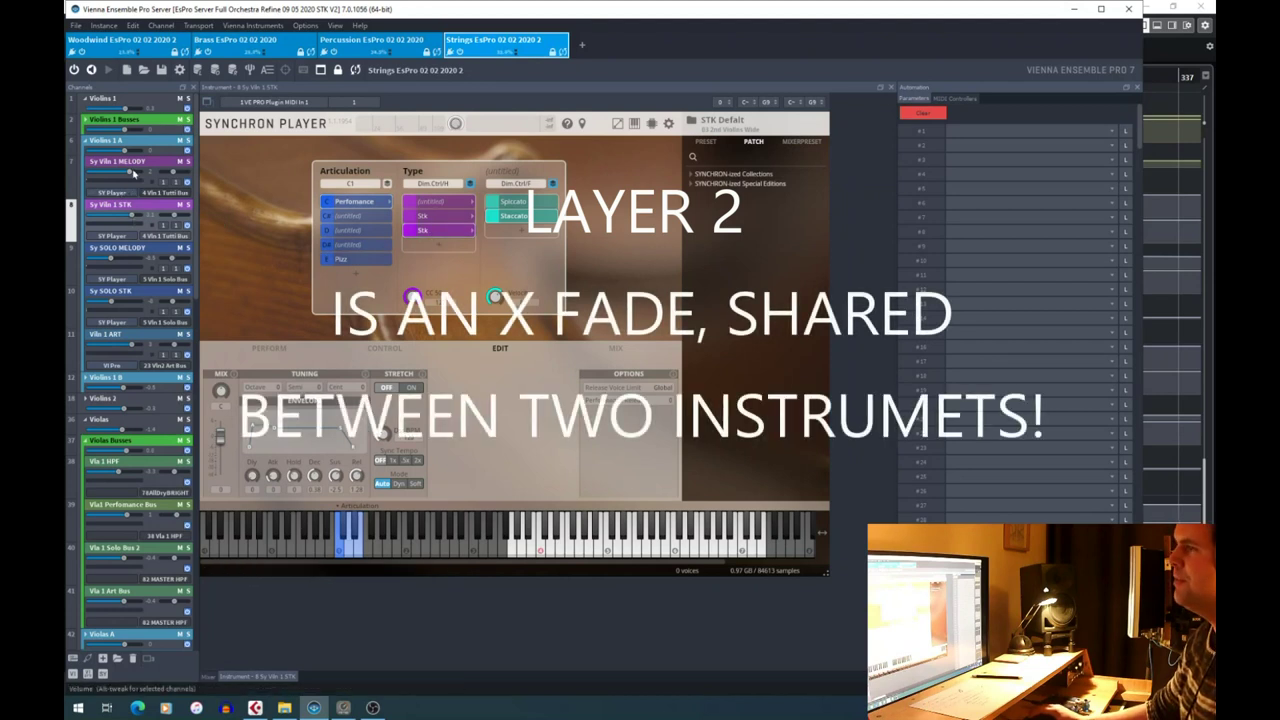
{"action": "key", "text": "Up"}
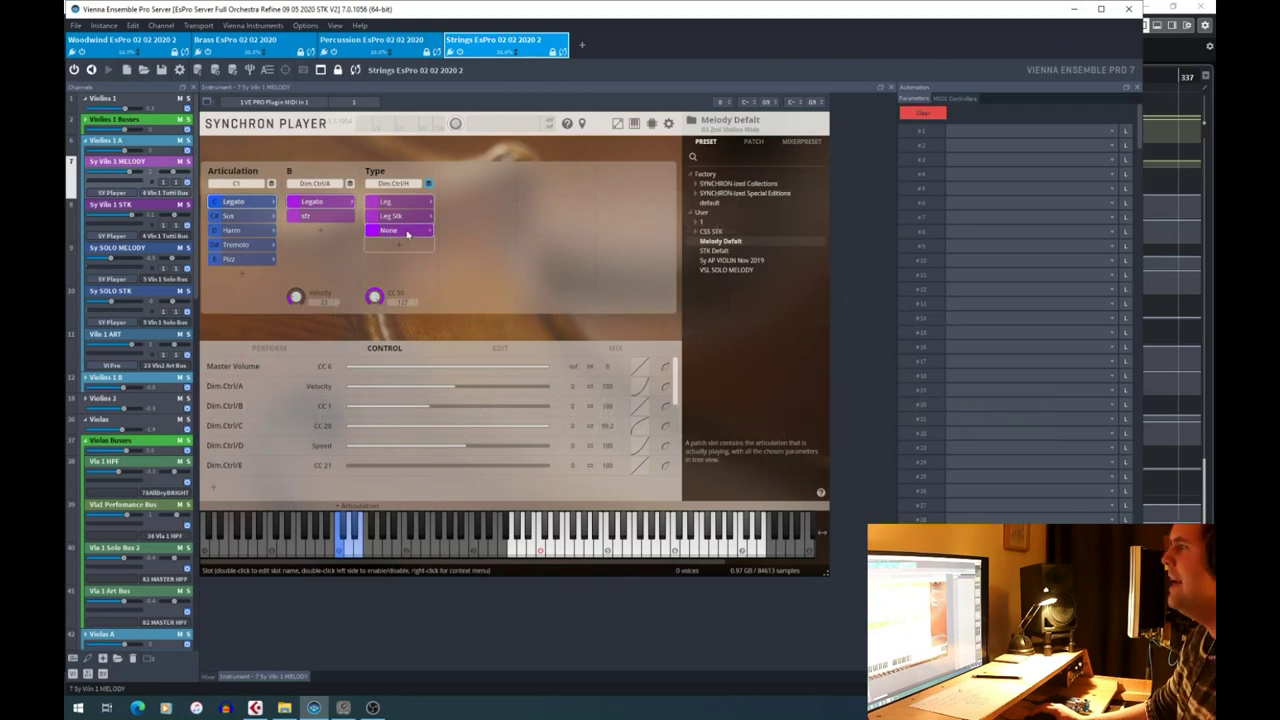
{"action": "left_click", "coordinate": [143, 204]}
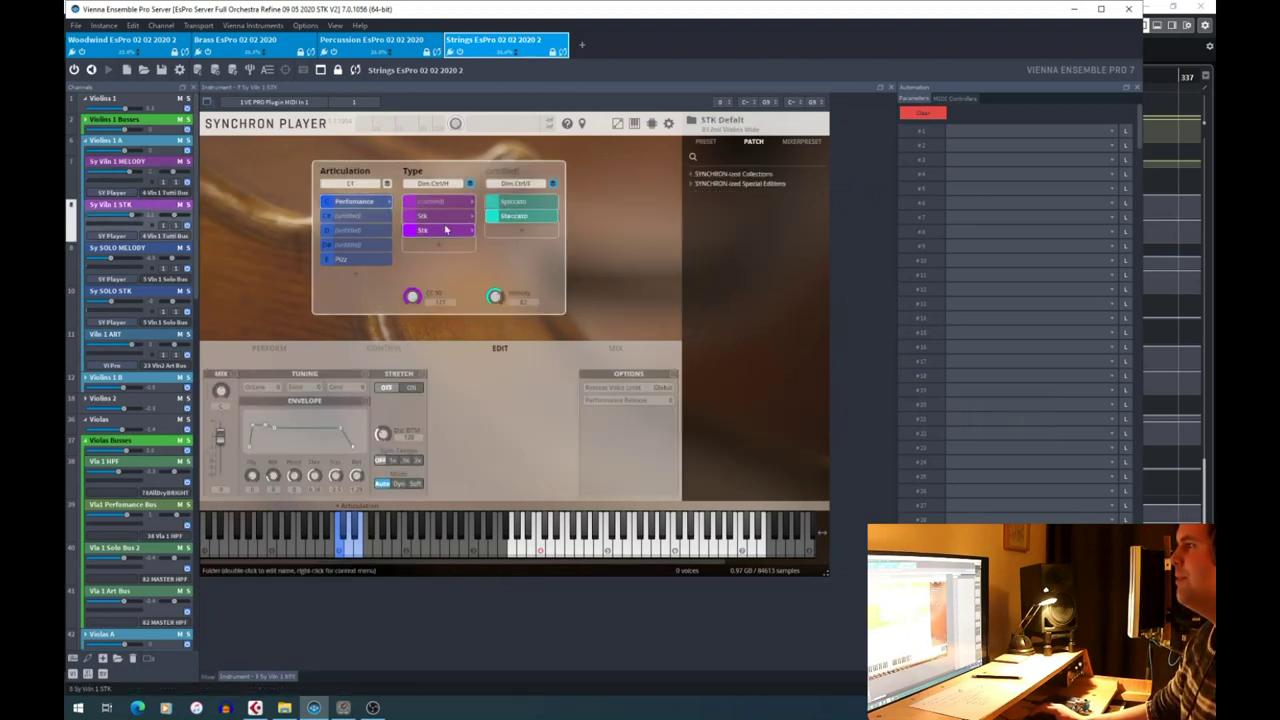
{"action": "left_click", "coordinate": [428, 203]}
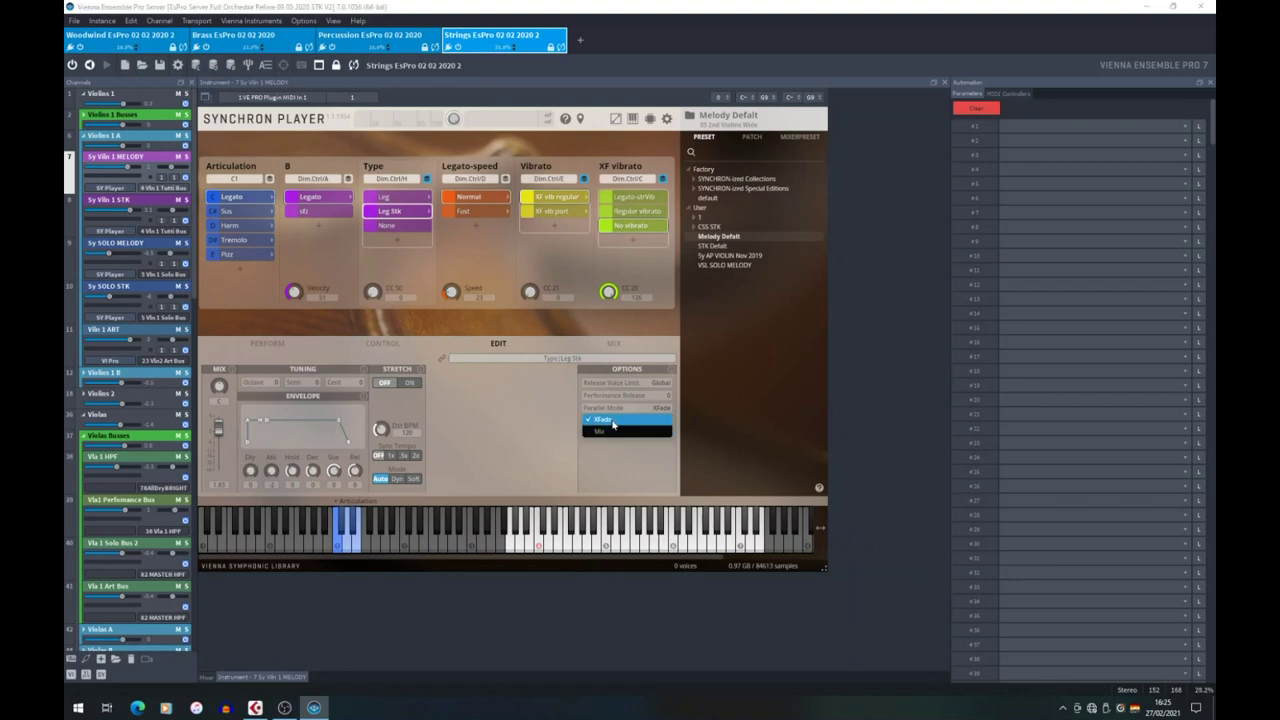
Switch the Sy Vln 1 MELODY parallel mode to Mix, then back to XFade.
{"action": "left_click", "coordinate": [612, 420]}
{"action": "left_click", "coordinate": [613, 412]}
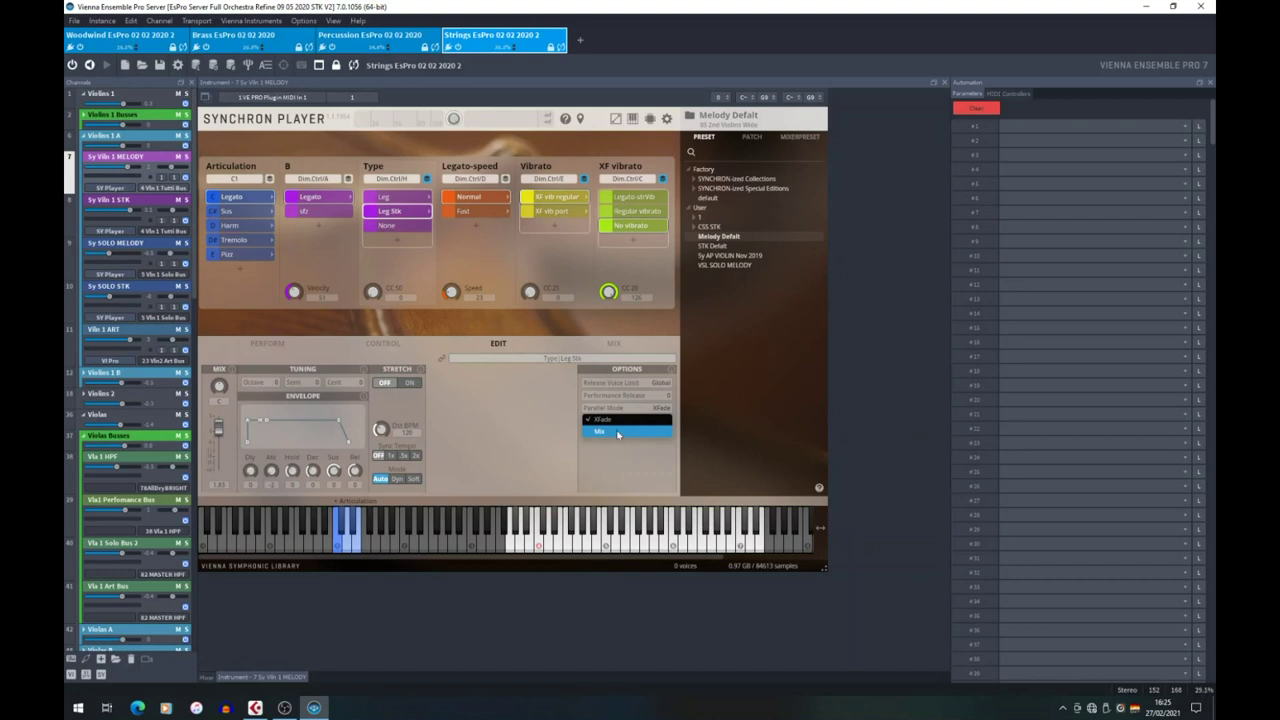
{"action": "left_click", "coordinate": [618, 432]}
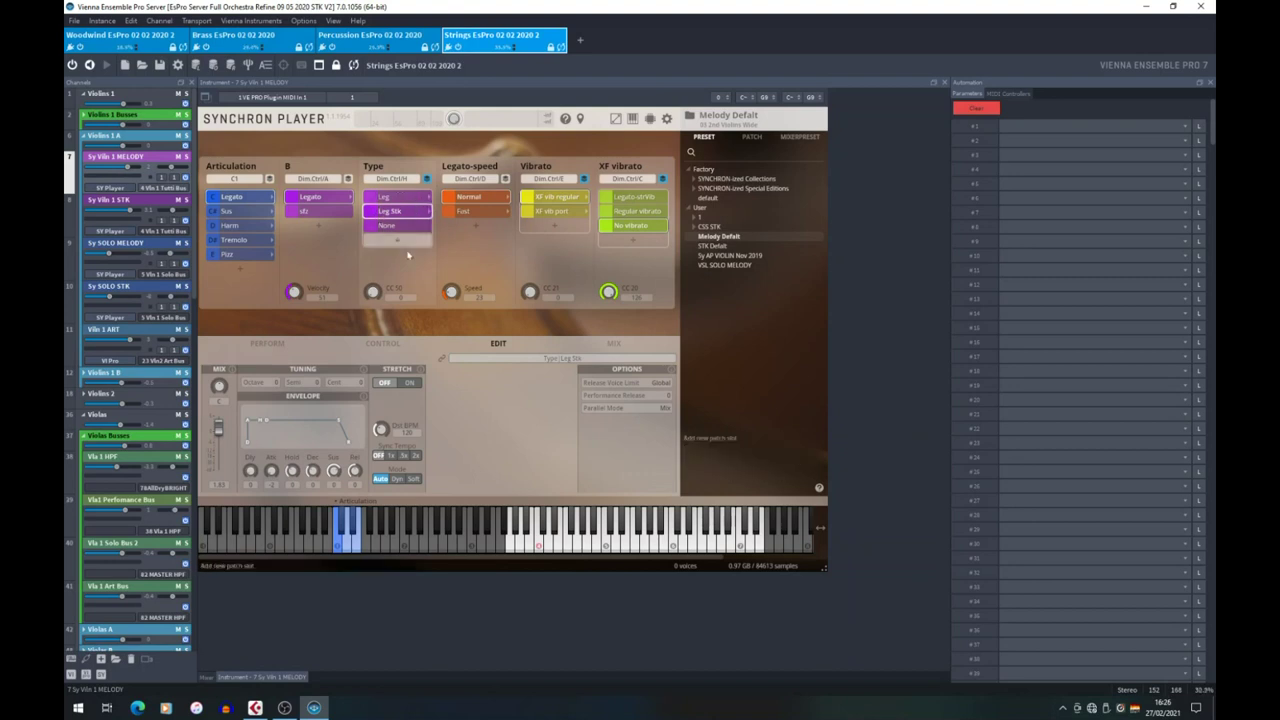
{"action": "left_click", "coordinate": [614, 408]}
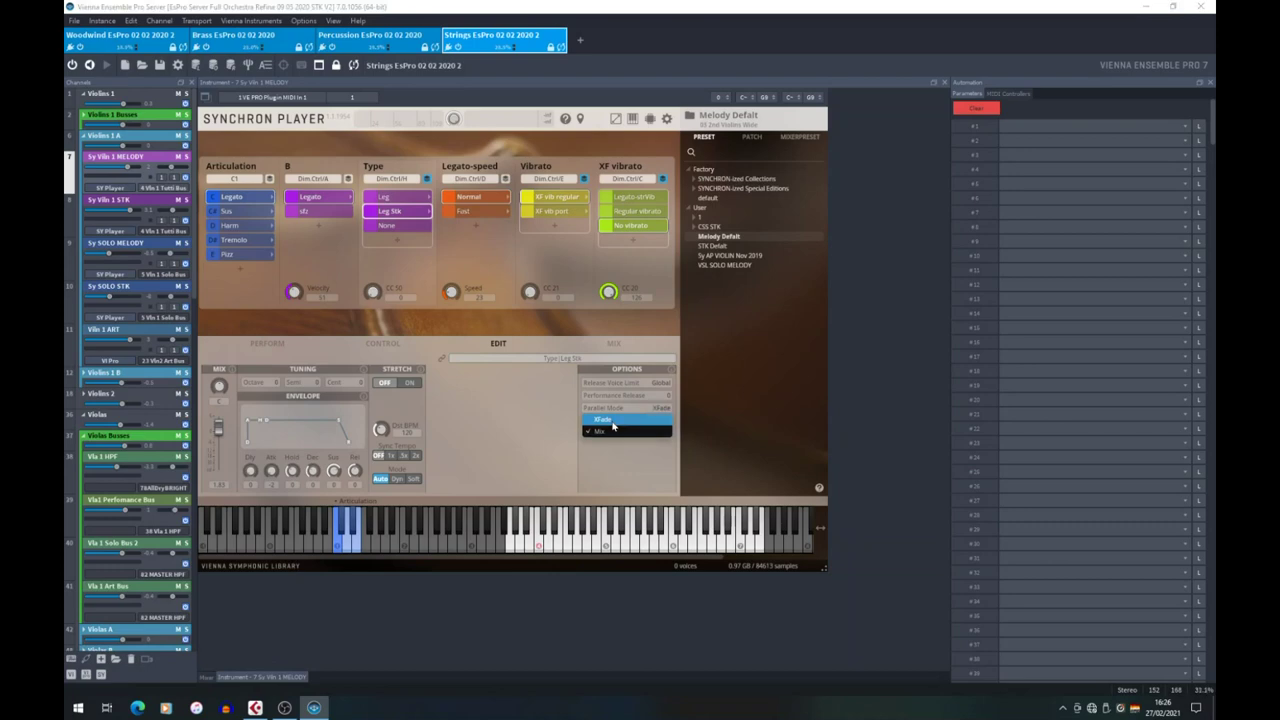
{"action": "left_click", "coordinate": [612, 420]}
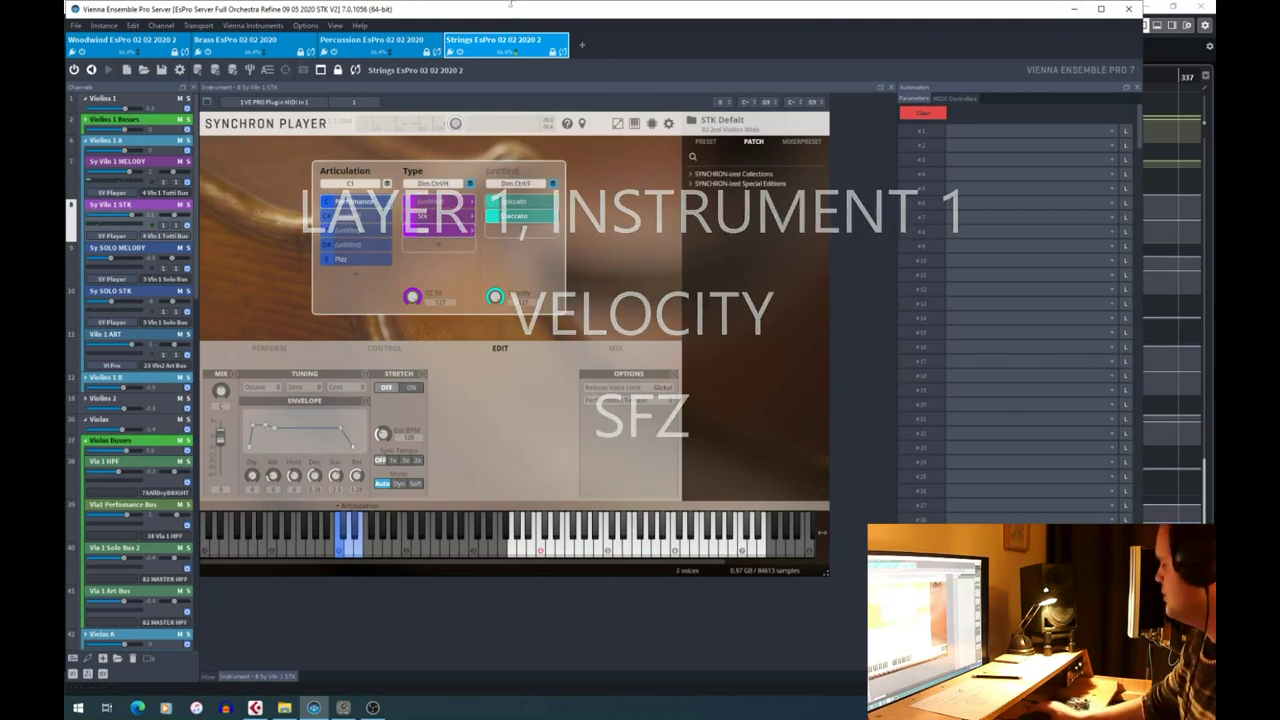
Show the Sy Vln 1 MELODY patch and open its Legato Leg type layers.
{"action": "left_click", "coordinate": [160, 161]}
{"action": "left_click", "coordinate": [324, 200]}
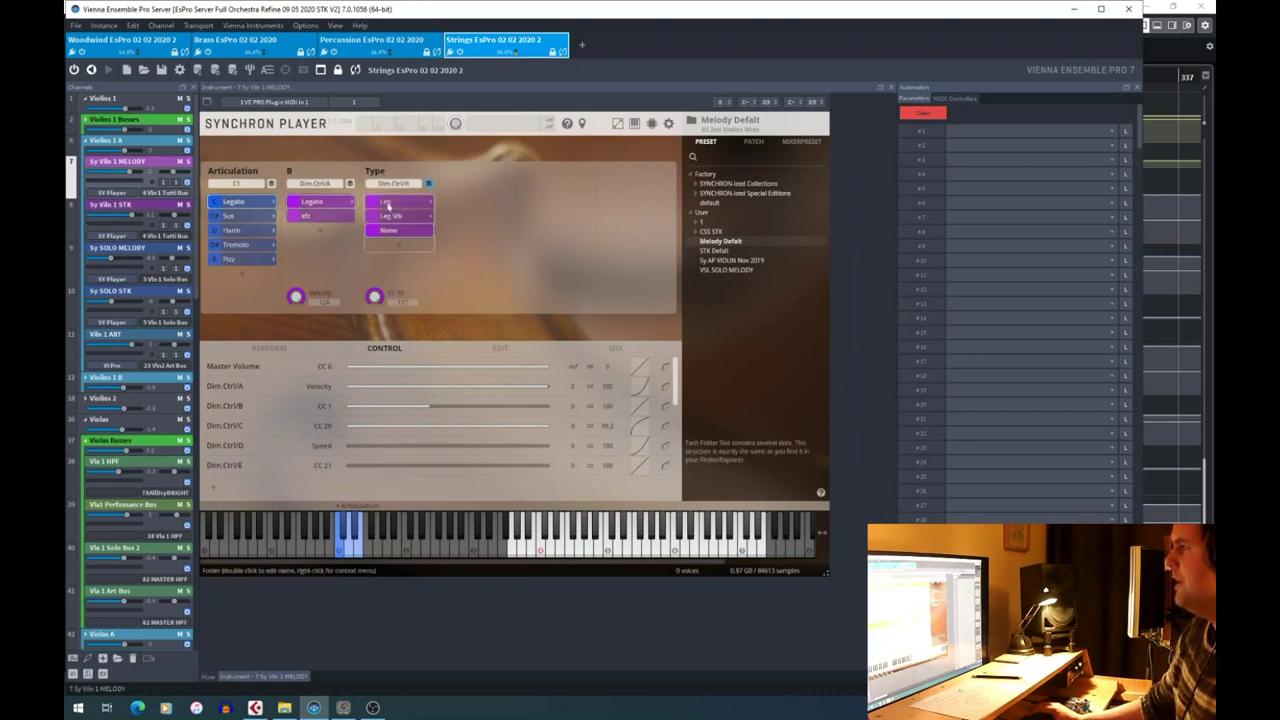
{"action": "left_click", "coordinate": [397, 204]}
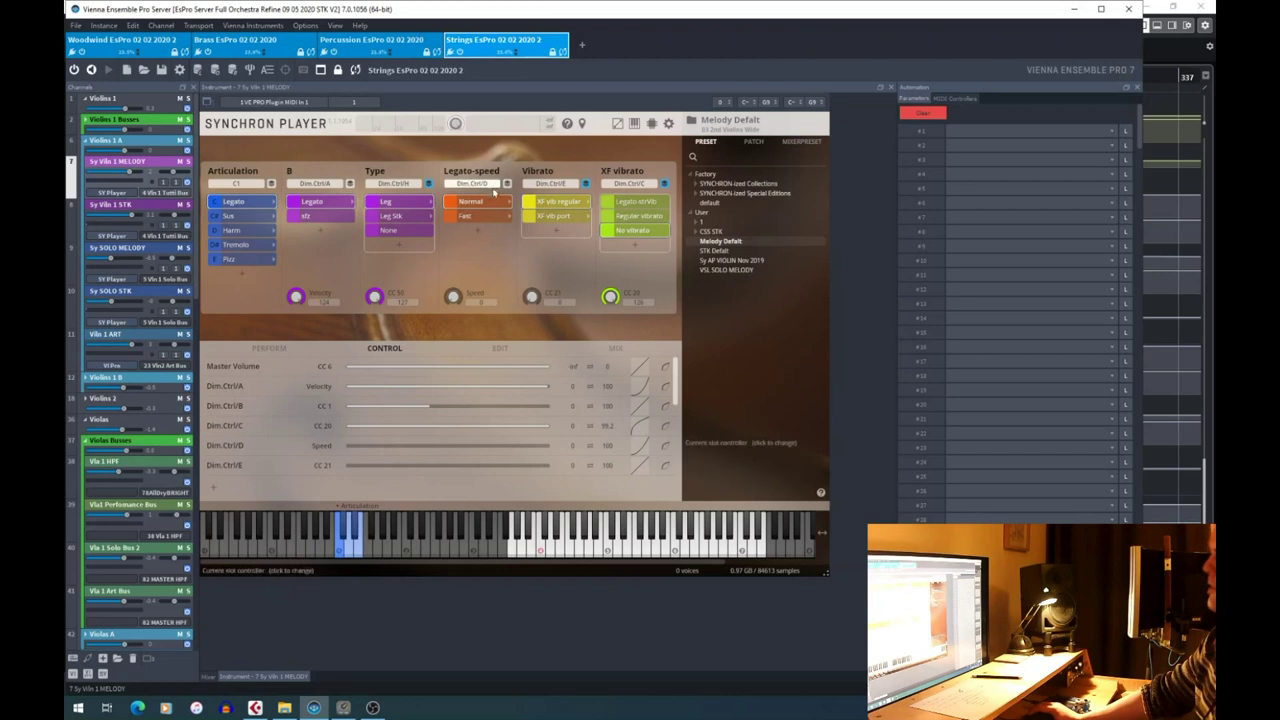
{"action": "scroll", "coordinate": [440, 380], "scroll_direction": "down", "scroll_amount": 1}
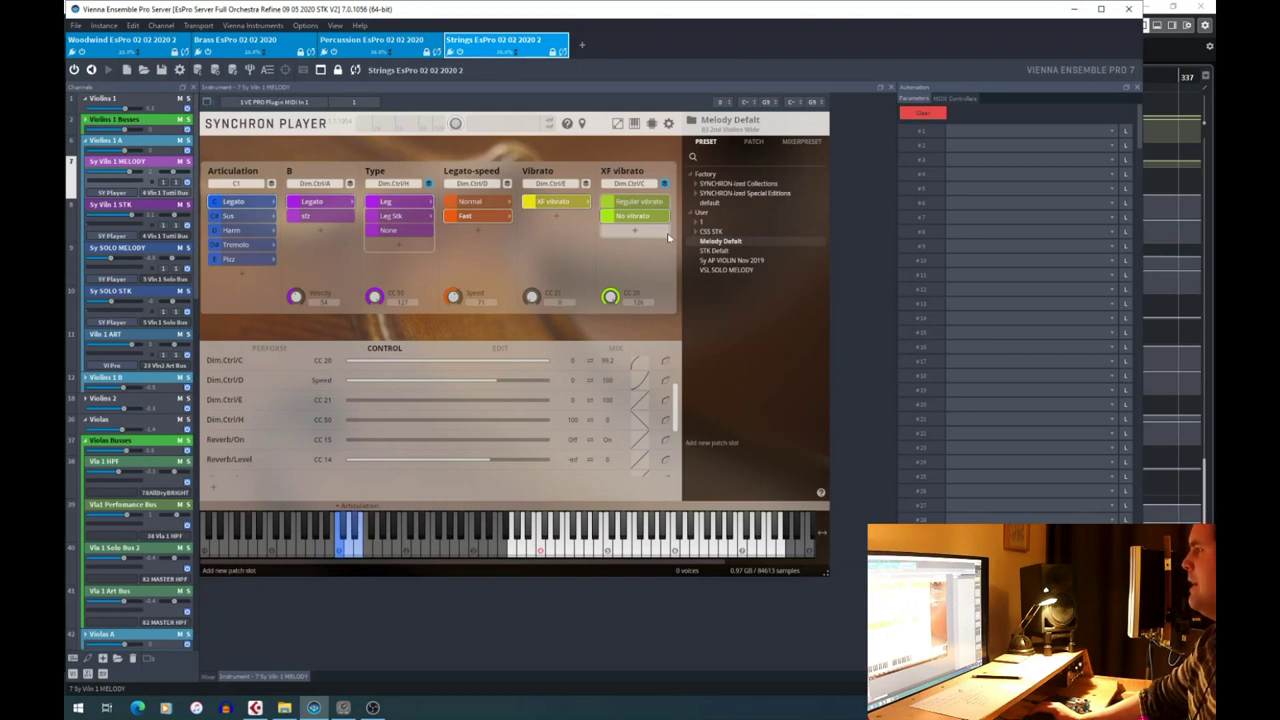
Try the vibrato layer as XF vib port, revert to XF vib regular, and return to Cubase.
{"action": "left_click", "coordinate": [526, 217]}
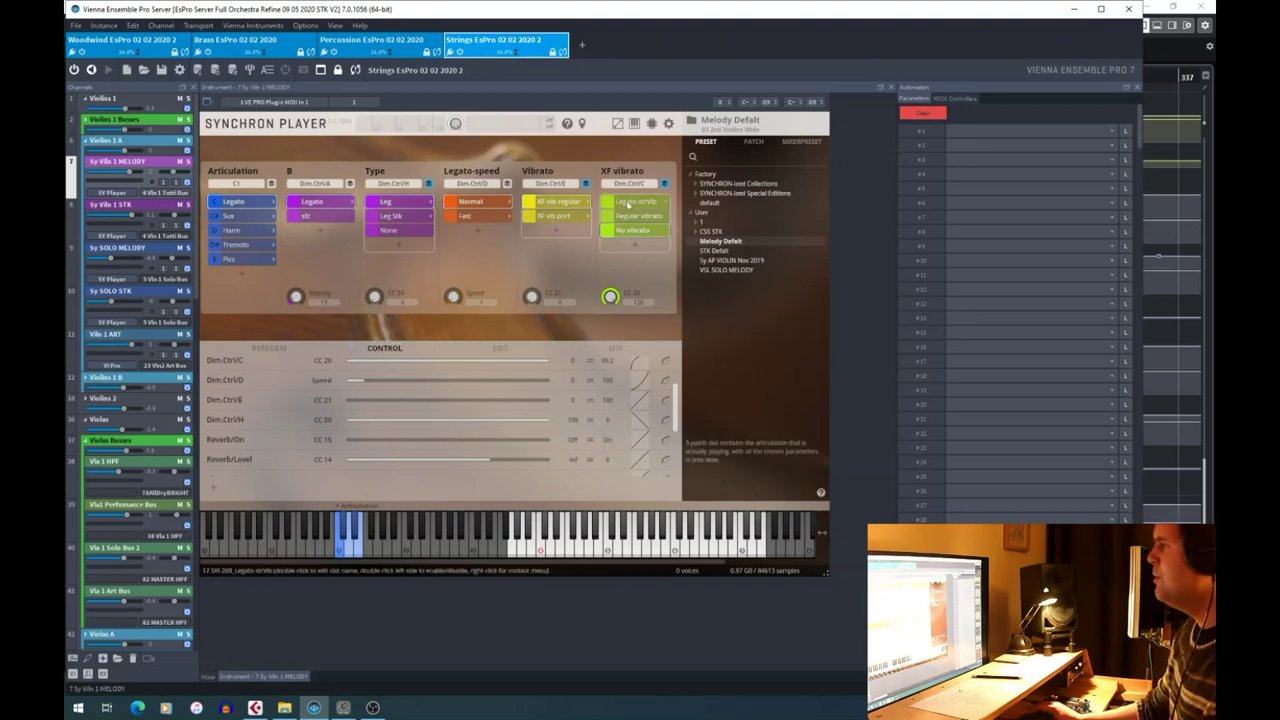
{"action": "left_click", "coordinate": [555, 215]}
{"action": "left_click", "coordinate": [555, 201]}
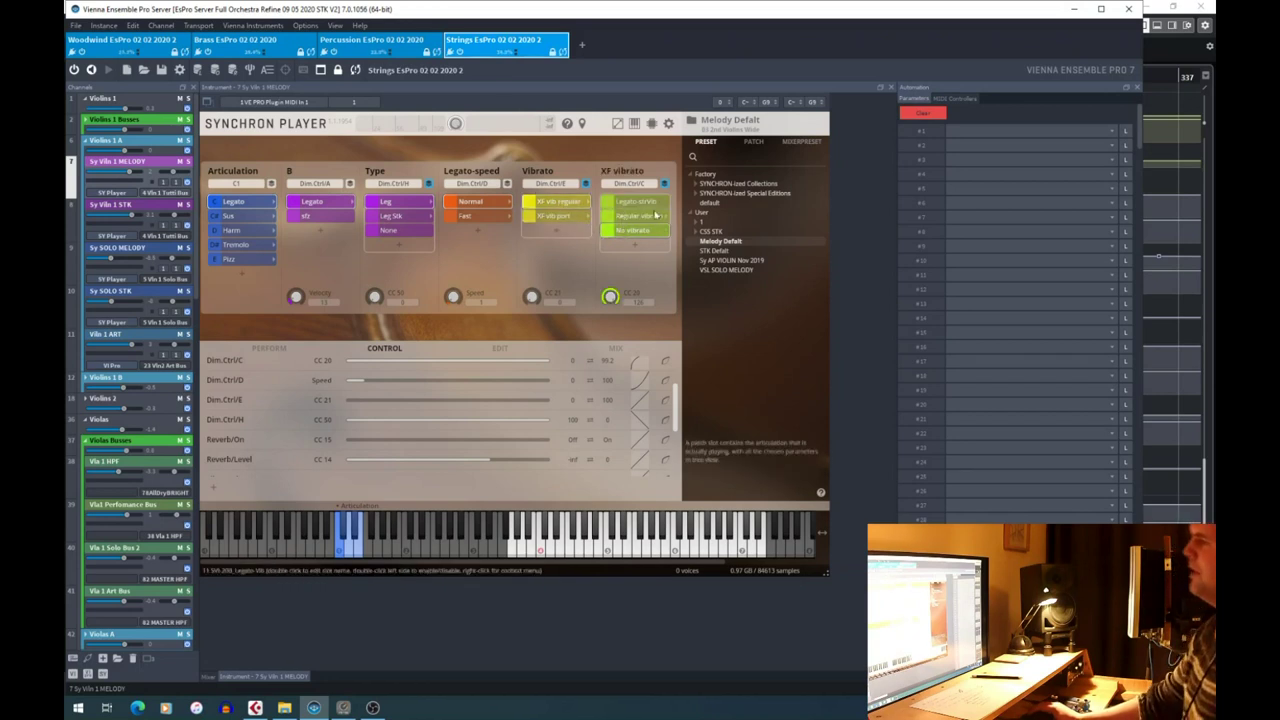
{"action": "left_click", "coordinate": [1173, 222]}
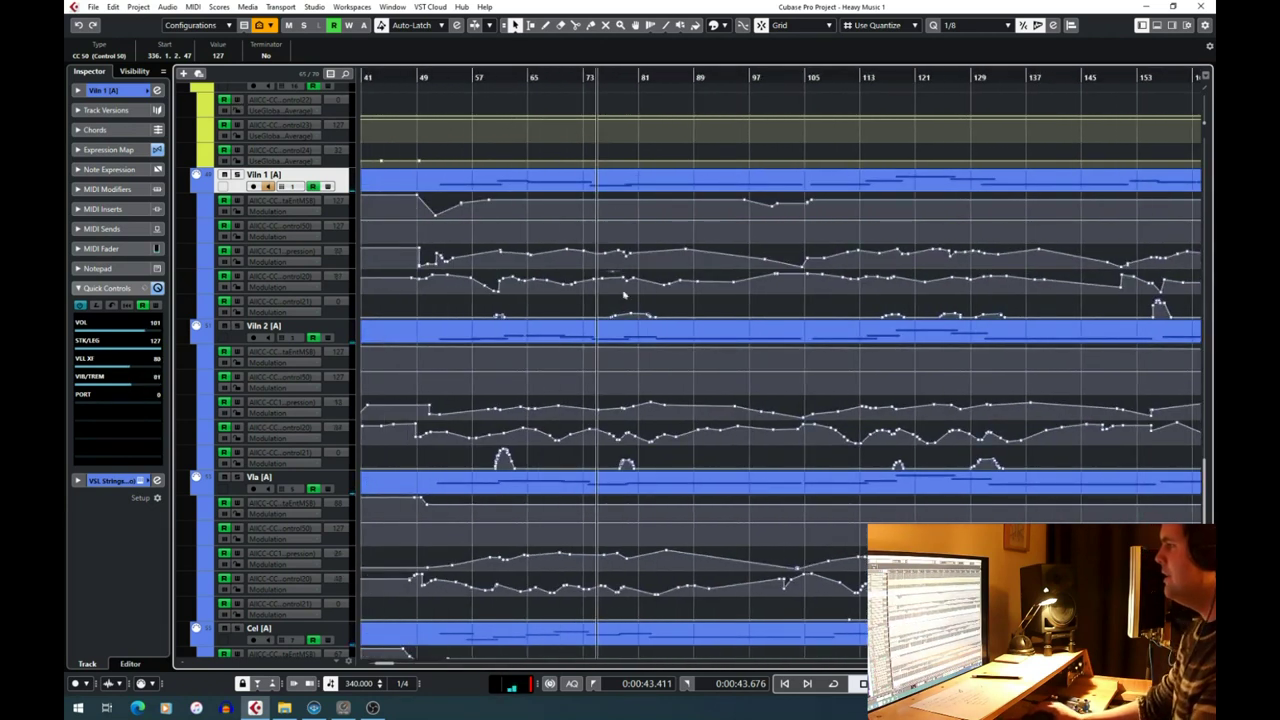
Record-enable Vln 1, start playback, and zoom in around bar 149.
{"action": "left_click", "coordinate": [237, 175]}
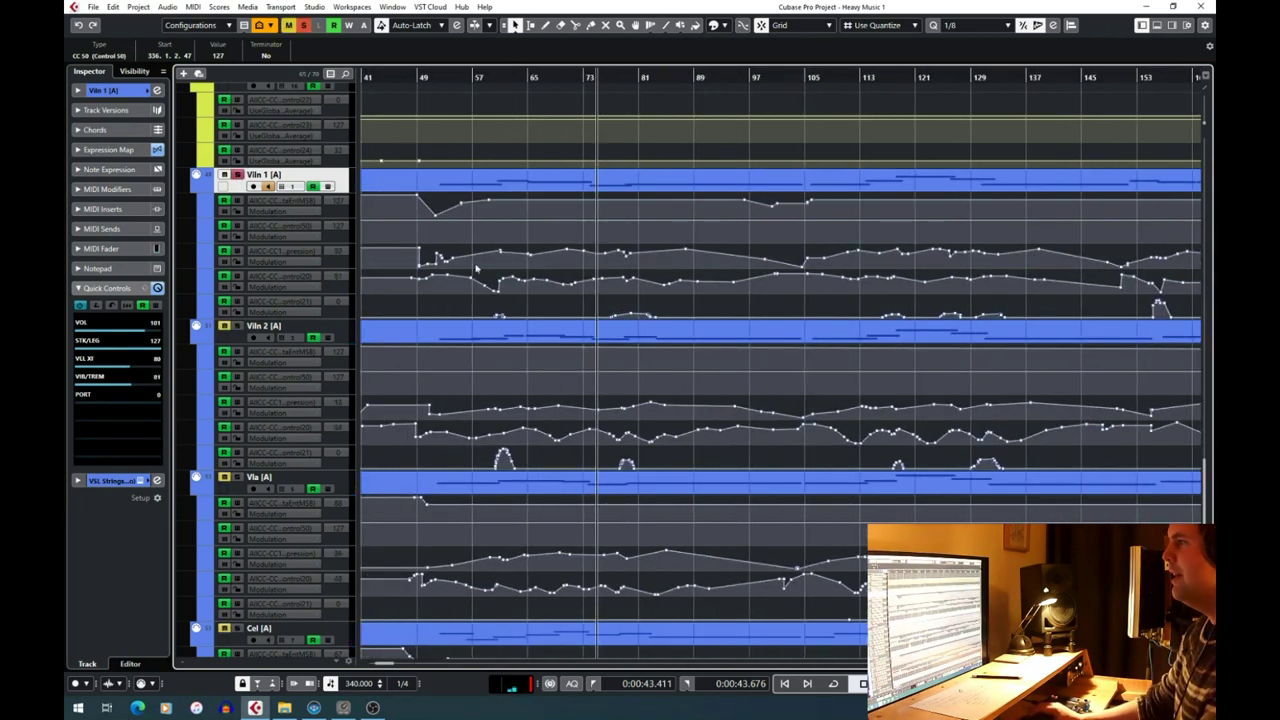
{"action": "key", "text": "space"}
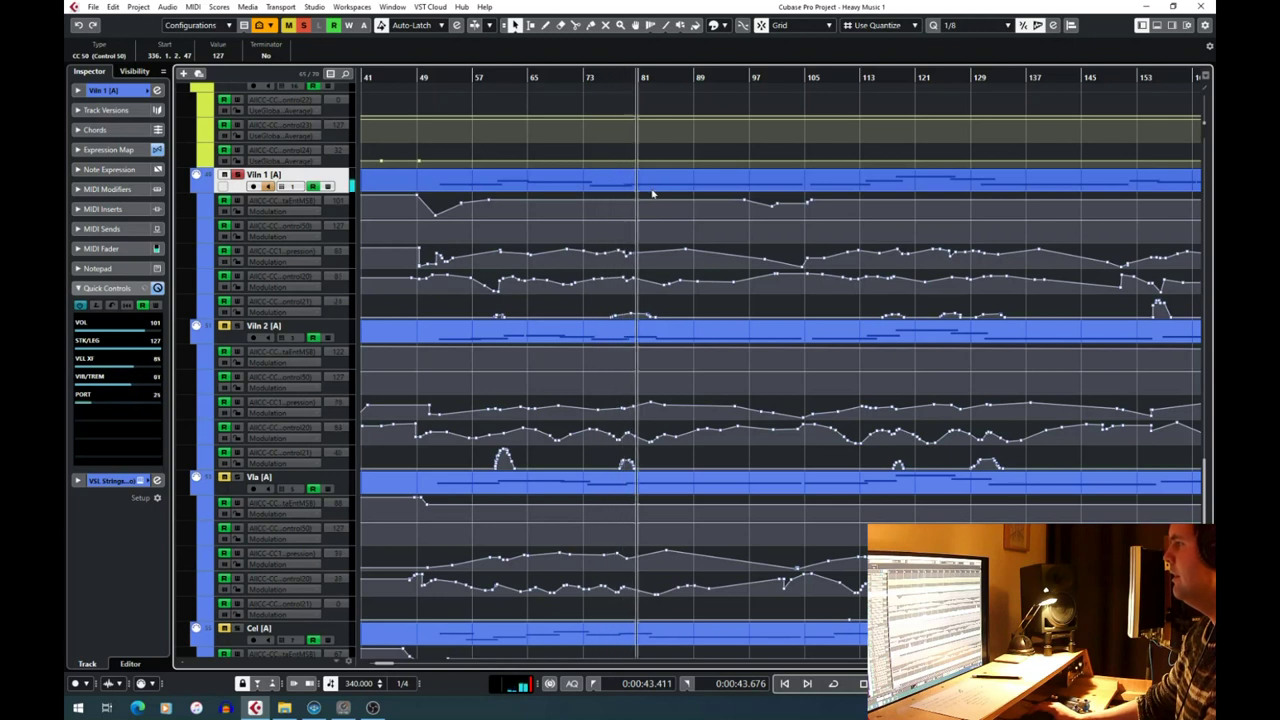
{"action": "scroll", "coordinate": [600, 150], "scroll_direction": "up", "scroll_amount": 3}
{"action": "scroll", "coordinate": [850, 120], "scroll_direction": "right", "scroll_amount": 5}
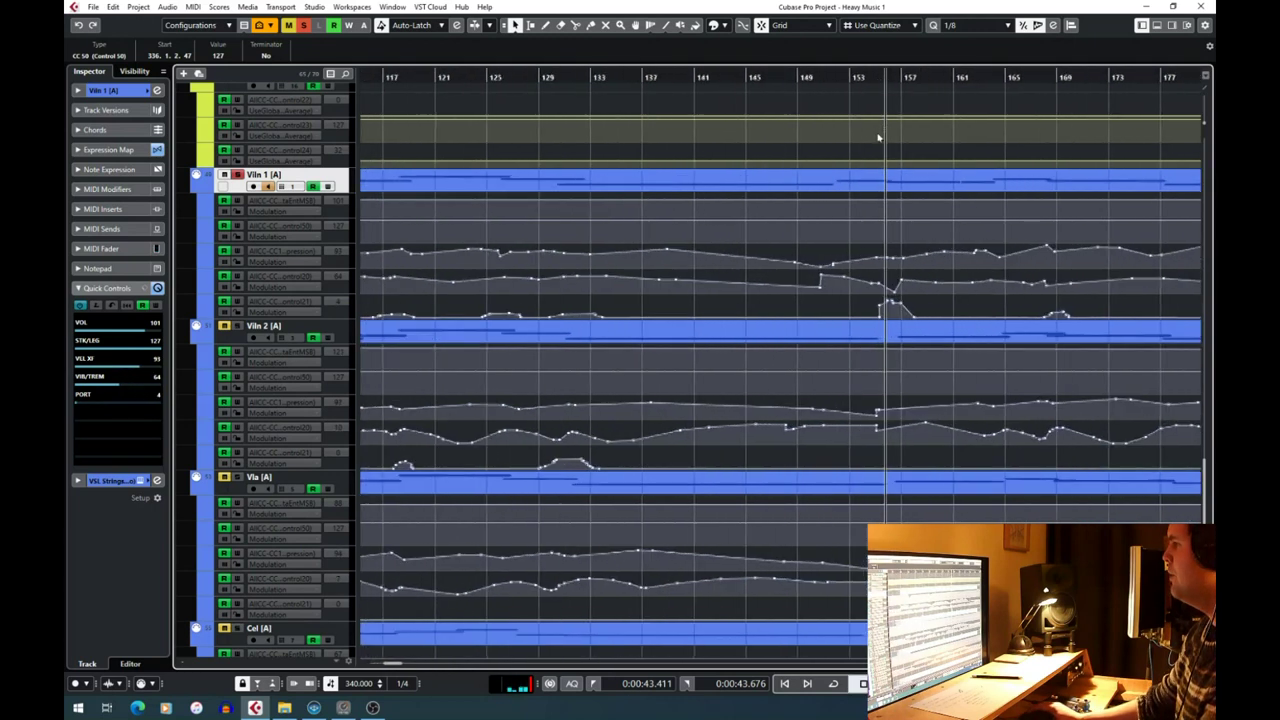
{"action": "scroll", "coordinate": [878, 137], "scroll_direction": "up", "scroll_amount": 2}
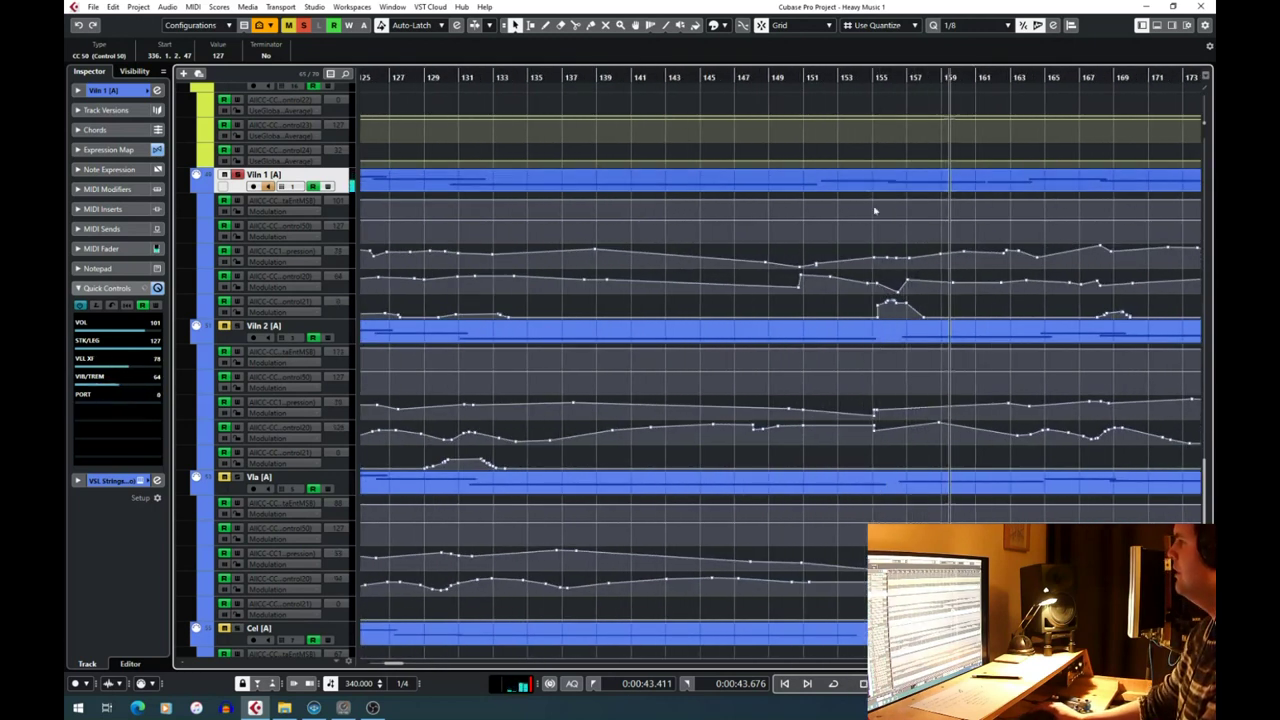
Draw a raised controller curve on the Vln 1 lane, audition and undo it, then return to VEP.
{"action": "right_click", "coordinate": [889, 299]}
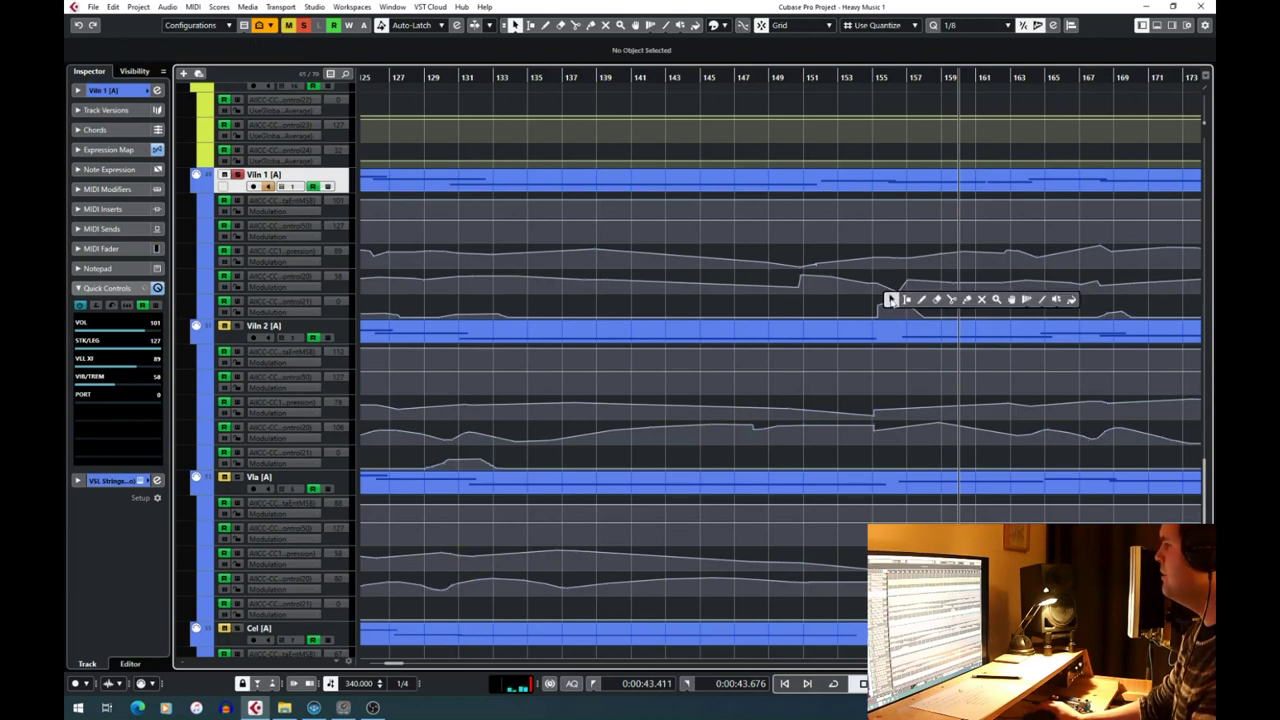
{"action": "left_click", "coordinate": [921, 299]}
{"action": "mouse_move", "coordinate": [886, 300]}
{"action": "left_mouse_down"}
{"action": "mouse_move", "coordinate": [914, 288]}
{"action": "mouse_move", "coordinate": [1128, 298]}
{"action": "left_mouse_up"}
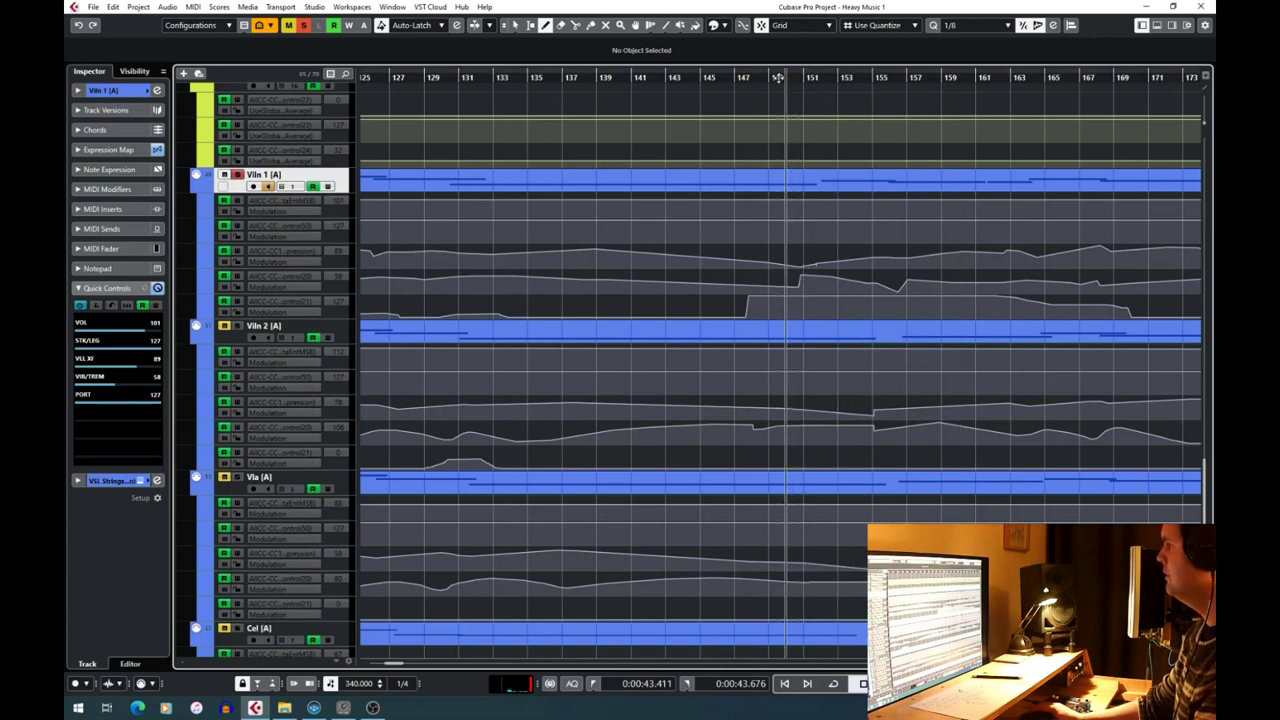
{"action": "key", "text": "space"}
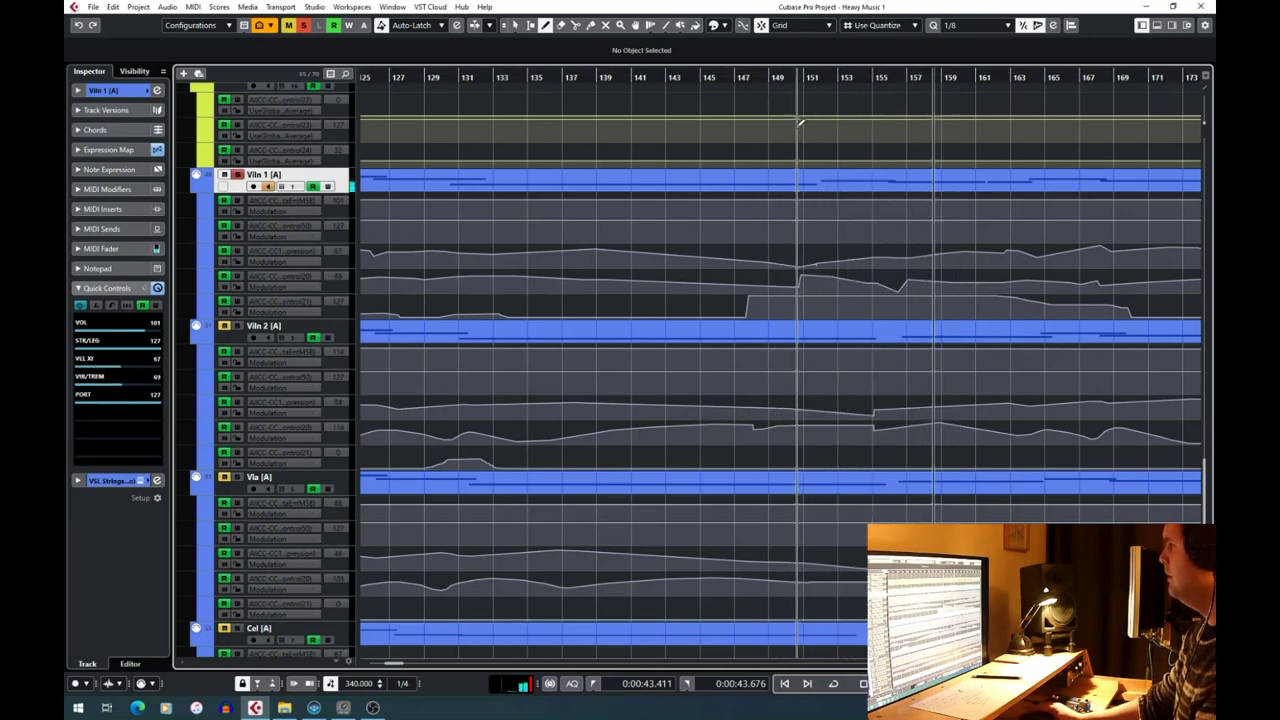
{"action": "key", "text": "ctrl+z"}
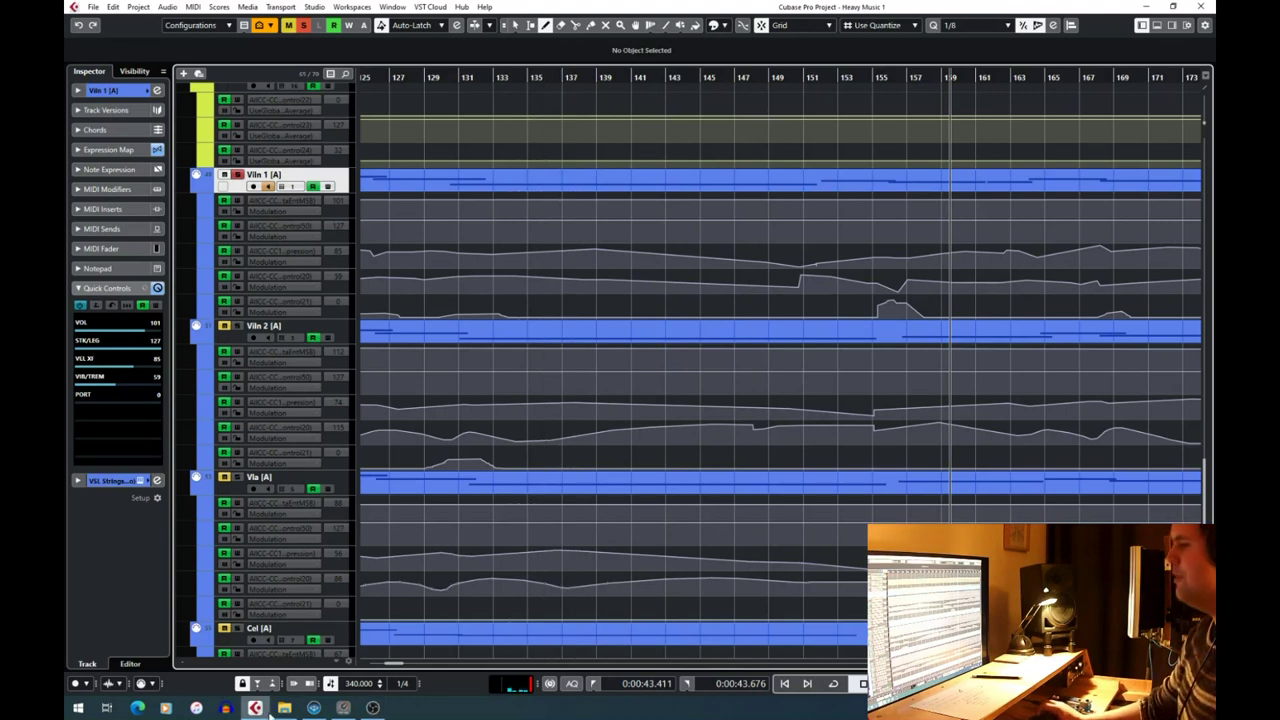
{"action": "left_click", "coordinate": [268, 710]}
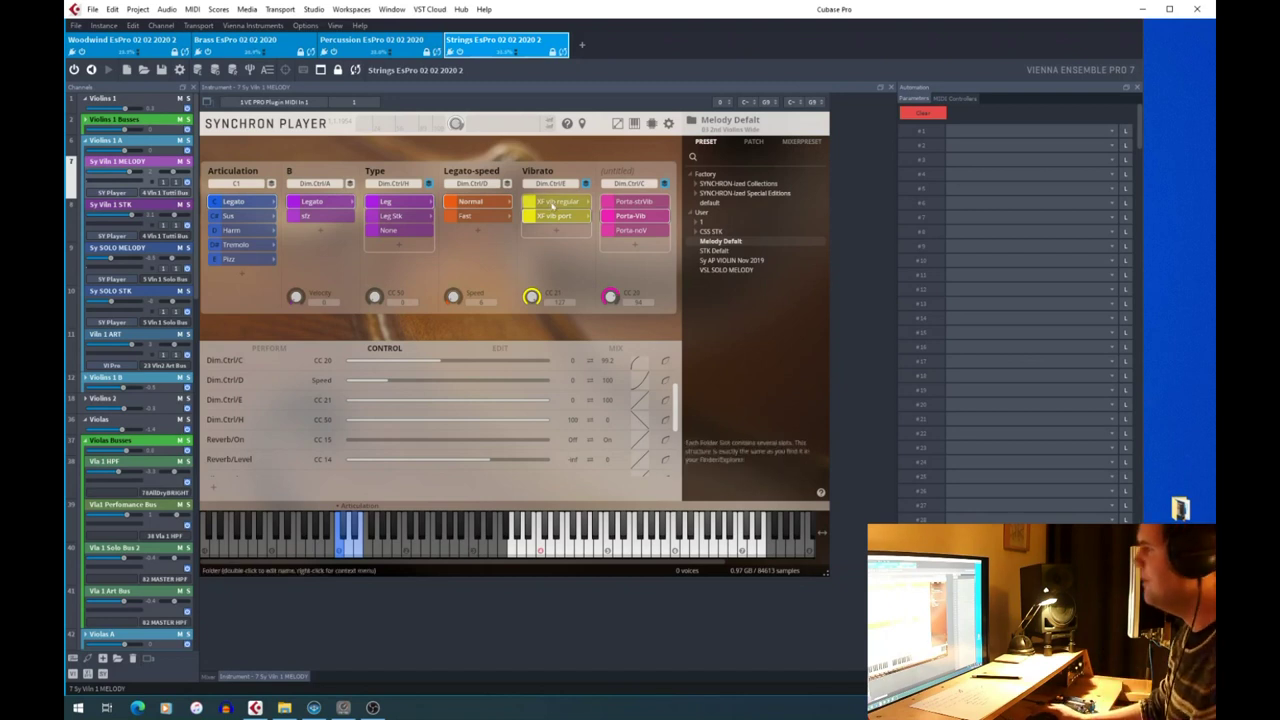
Select XF vib regular in Synchron Player's Vibrato column.
{"action": "left_click", "coordinate": [570, 216]}
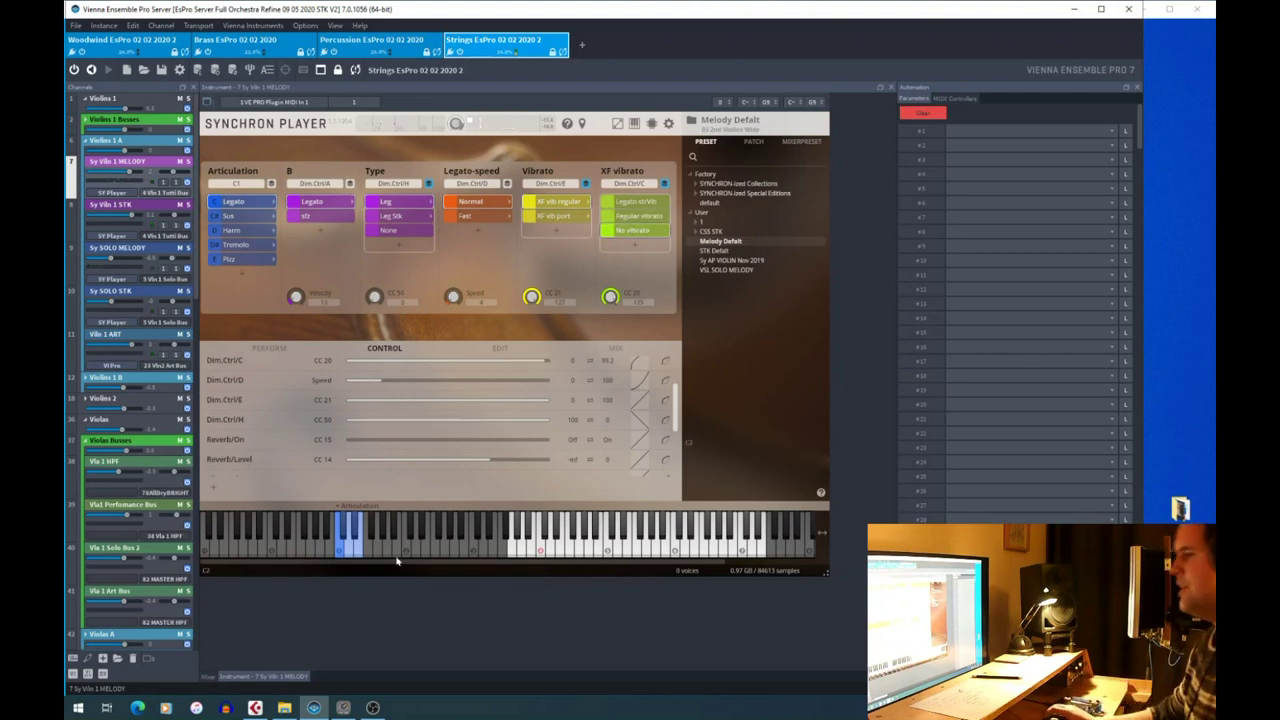
In Cubase, zoom out to the full arrangement and delete the stray automation point near bar 241.
{"action": "left_click", "coordinate": [255, 708]}
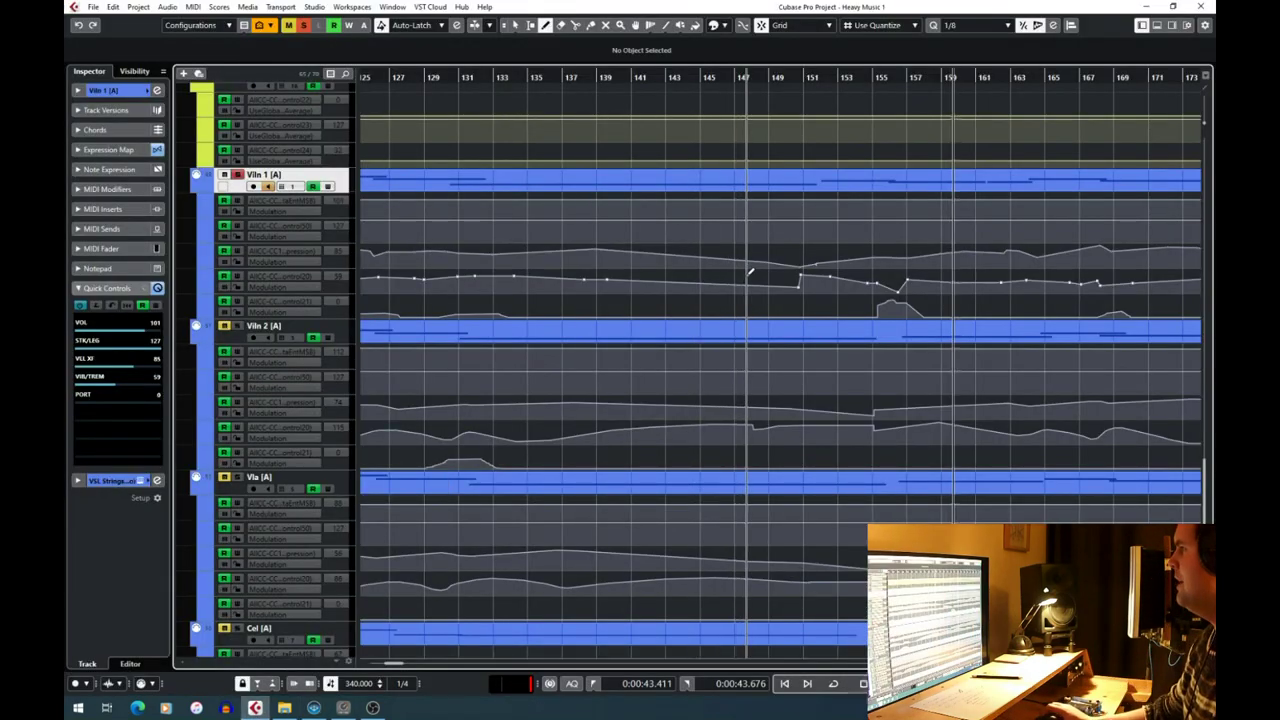
{"action": "key", "text": "h"}
{"action": "key", "text": "h"}
{"action": "key", "text": "h"}
{"action": "key", "text": "h"}
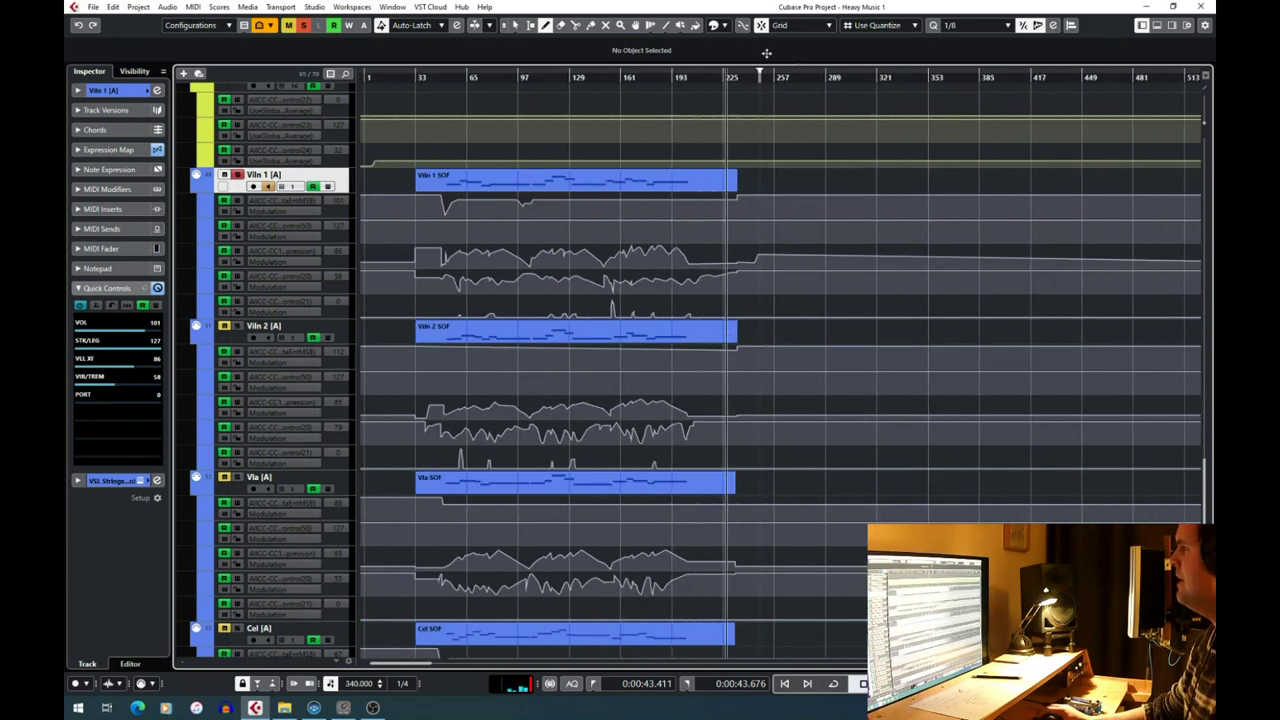
{"action": "key", "text": "1"}
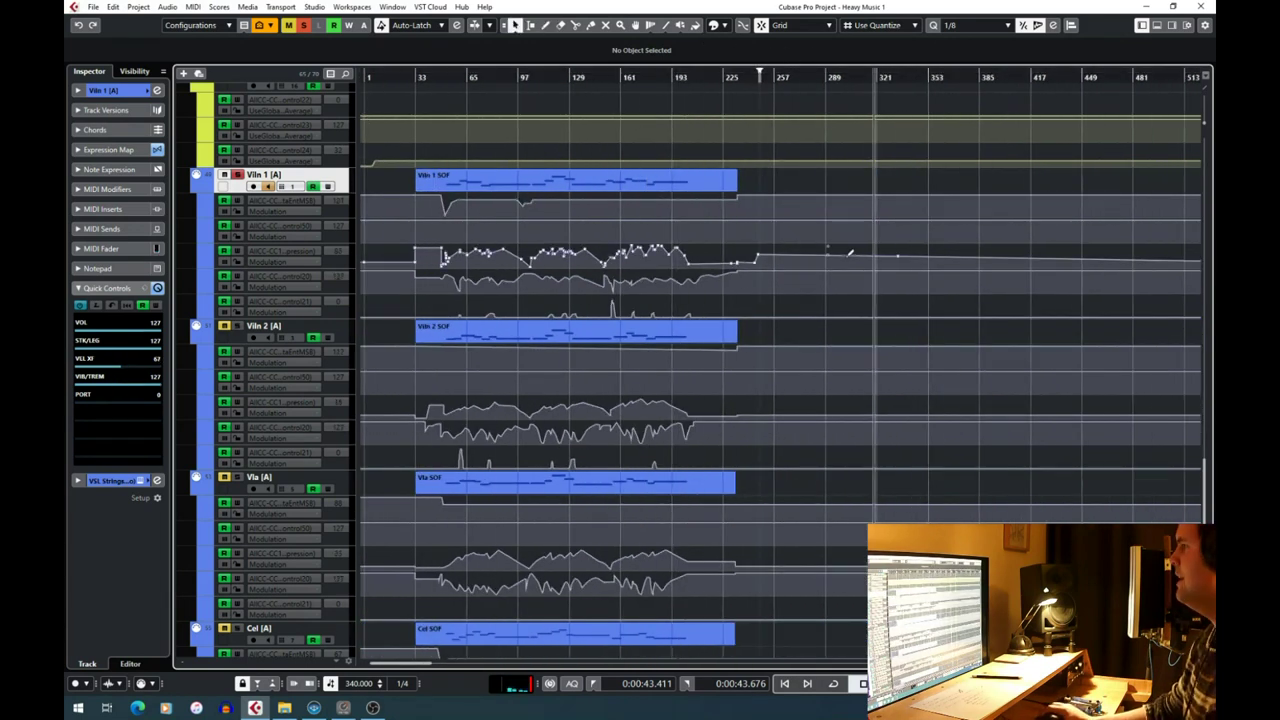
{"action": "key", "text": "ctrl+a"}
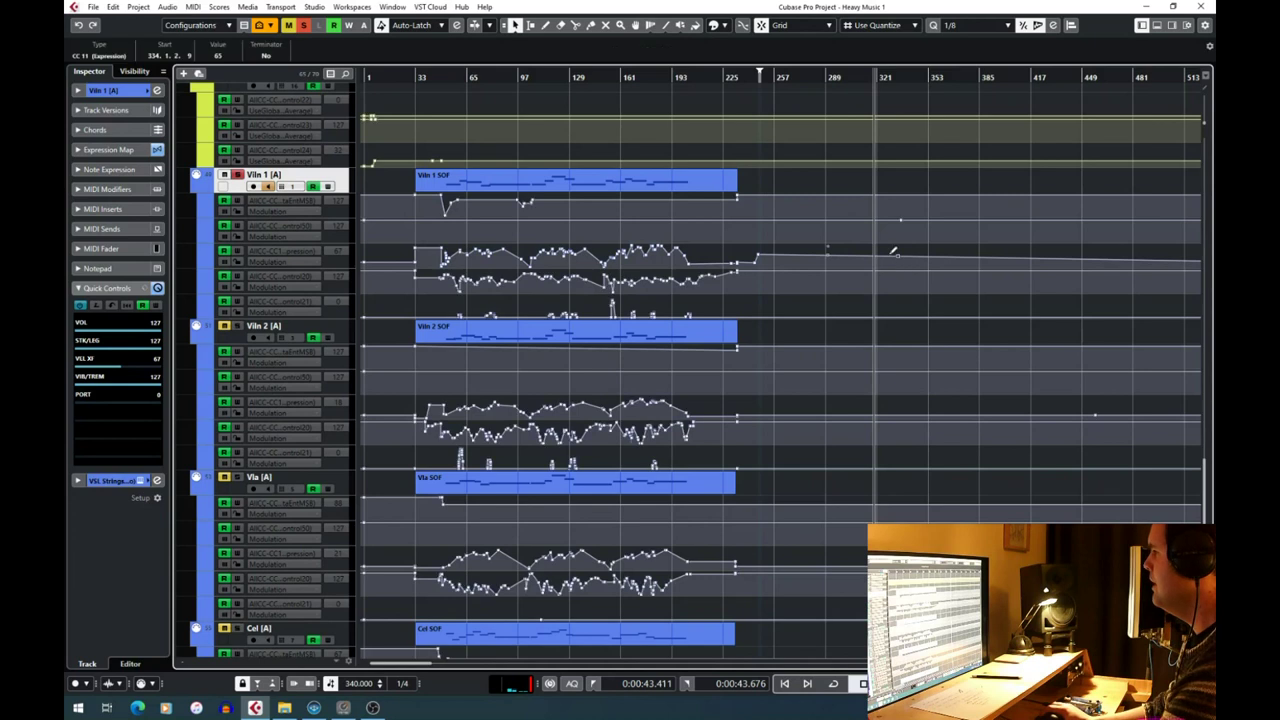
{"action": "key", "text": "Delete"}
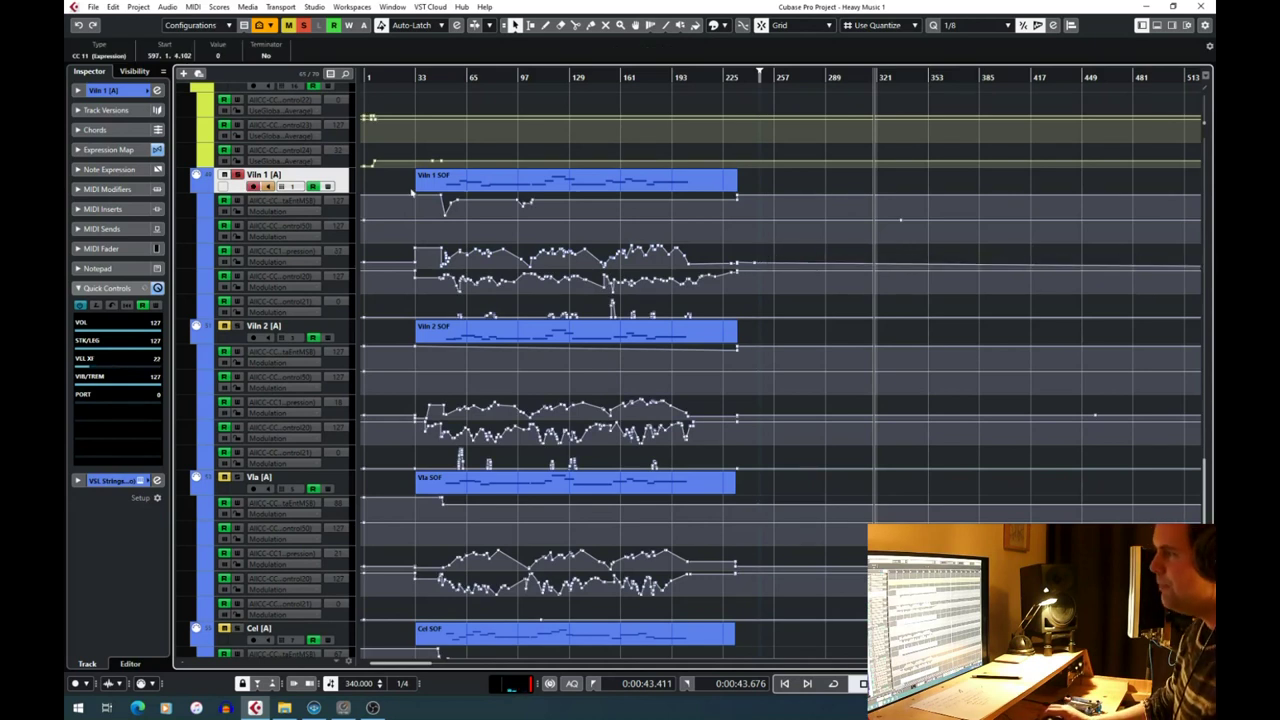
Delete the later Vln 1 event with its controller data and start recording a new take.
{"action": "left_click_drag", "start_coordinate": [863, 78], "coordinate": [808, 177]}
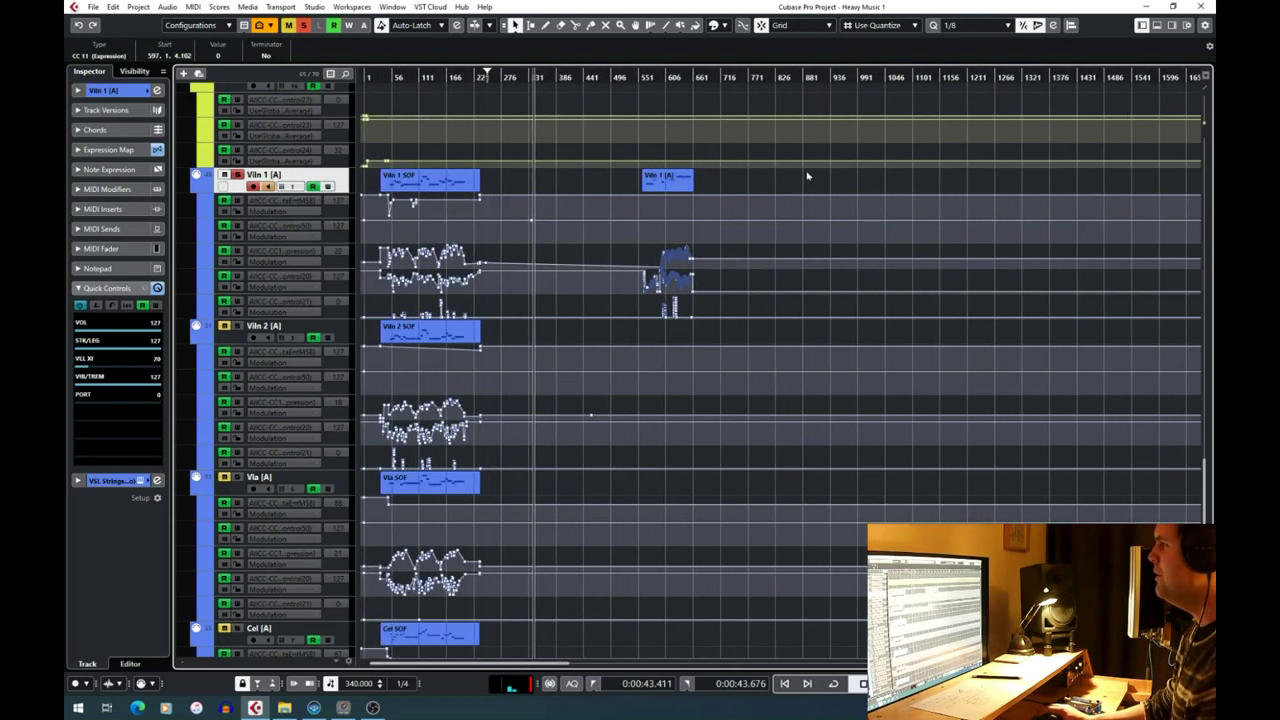
{"action": "left_click_drag", "start_coordinate": [722, 338], "coordinate": [622, 170]}
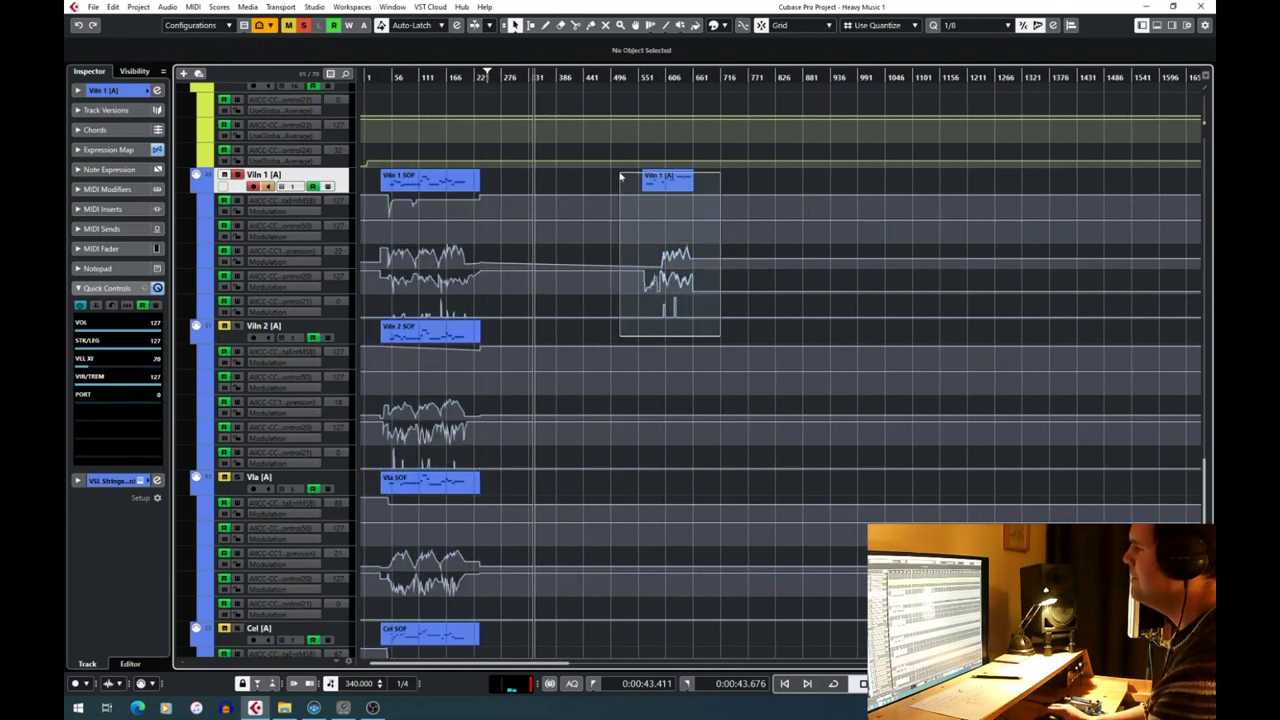
{"action": "key", "text": "Delete"}
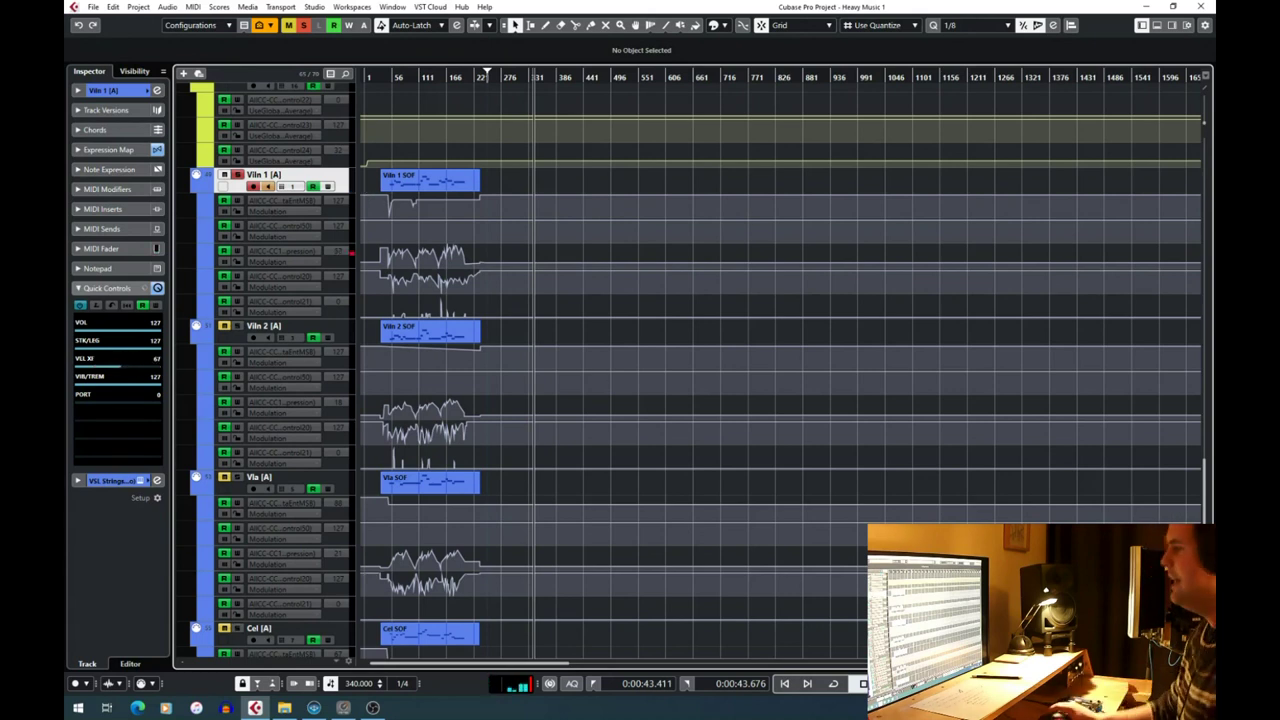
{"action": "key", "text": "KP_Multiply"}
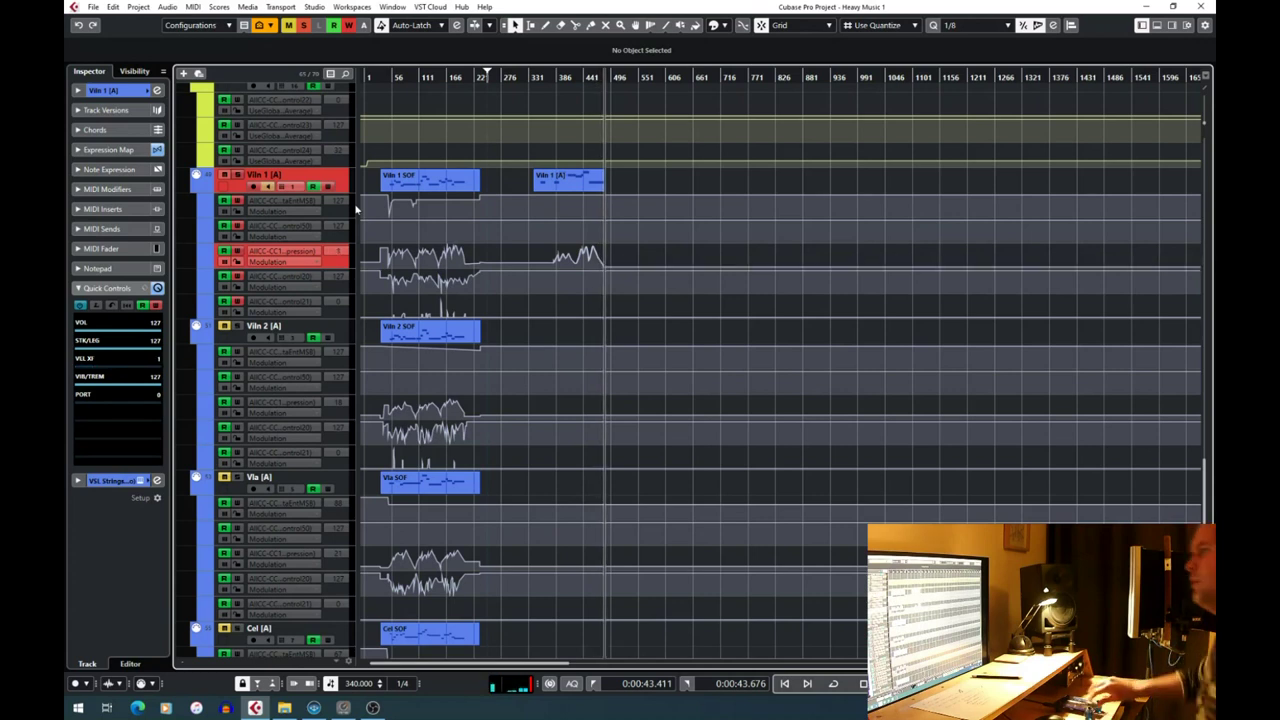
Stop recording, return the playhead, and play the new Vln 1 vibrato take through.
{"action": "key", "text": "space"}
{"action": "key", "text": "h"}
{"action": "key", "text": "h"}
{"action": "key", "text": "h"}
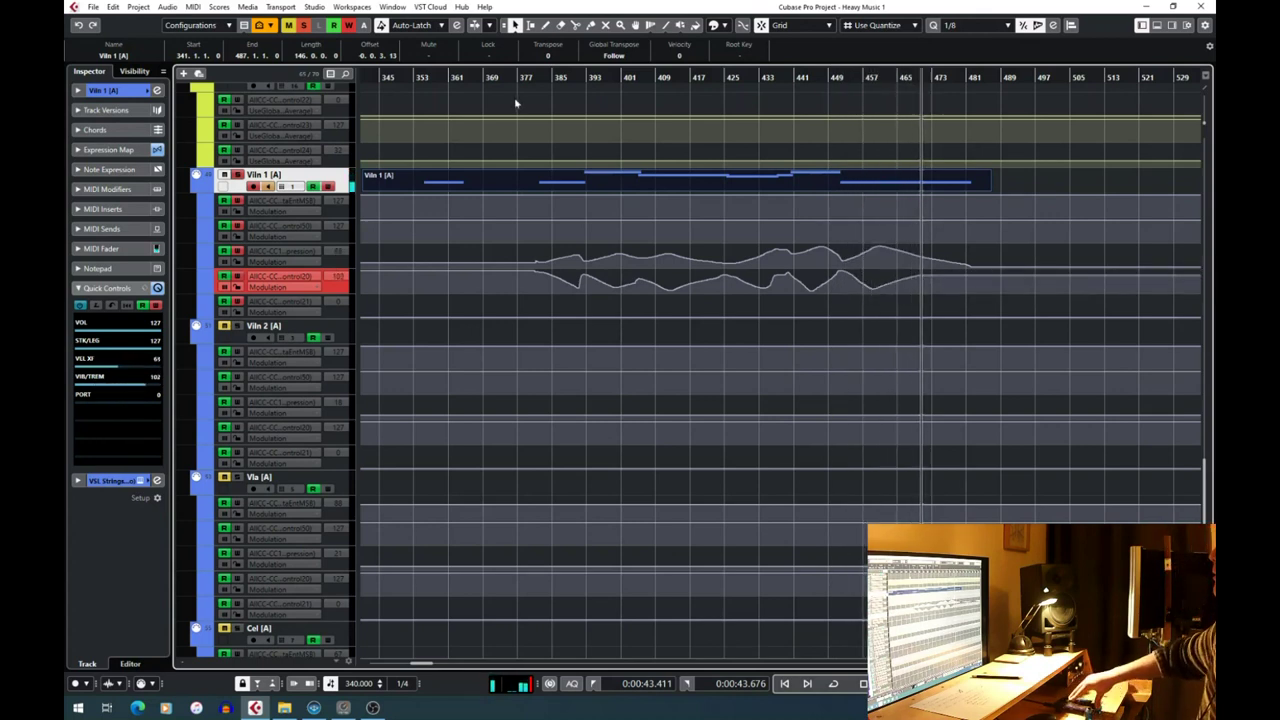
{"action": "key", "text": "space"}
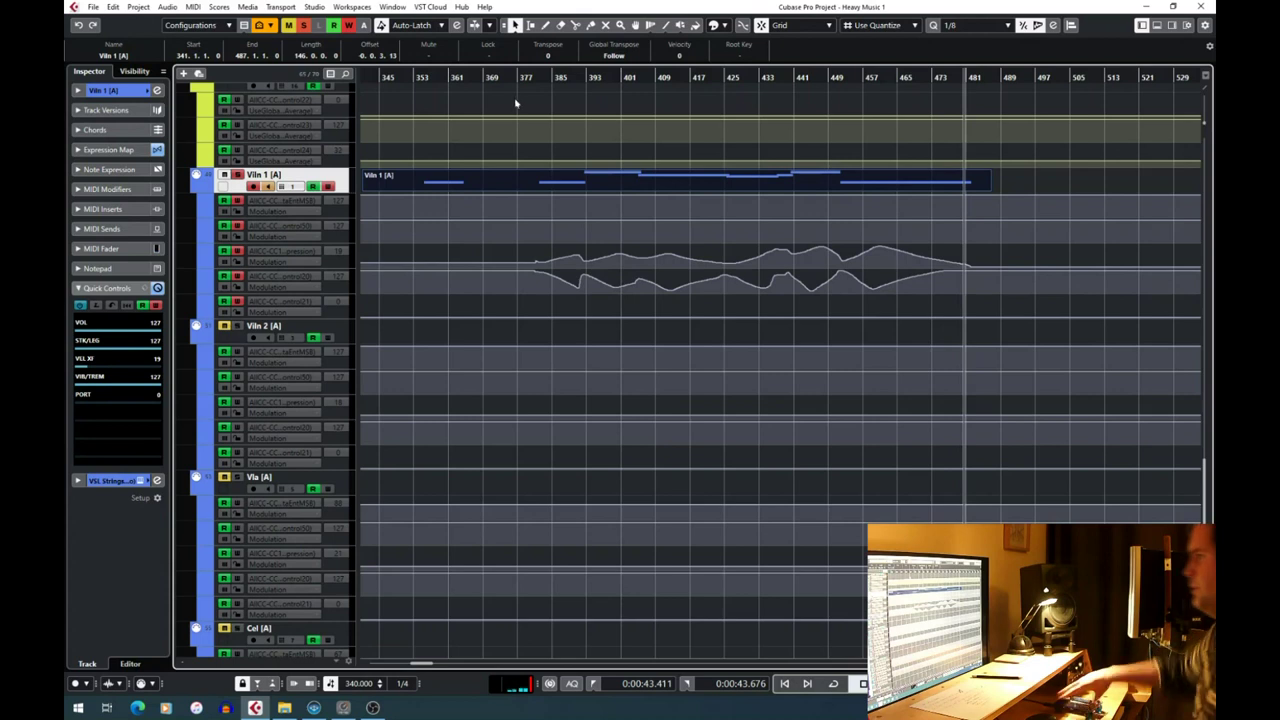
Select the Vln 1 part and freehand-draw a first portamento bump near bar 451.
{"action": "left_click", "coordinate": [531, 100]}
{"action": "left_click", "coordinate": [687, 188]}
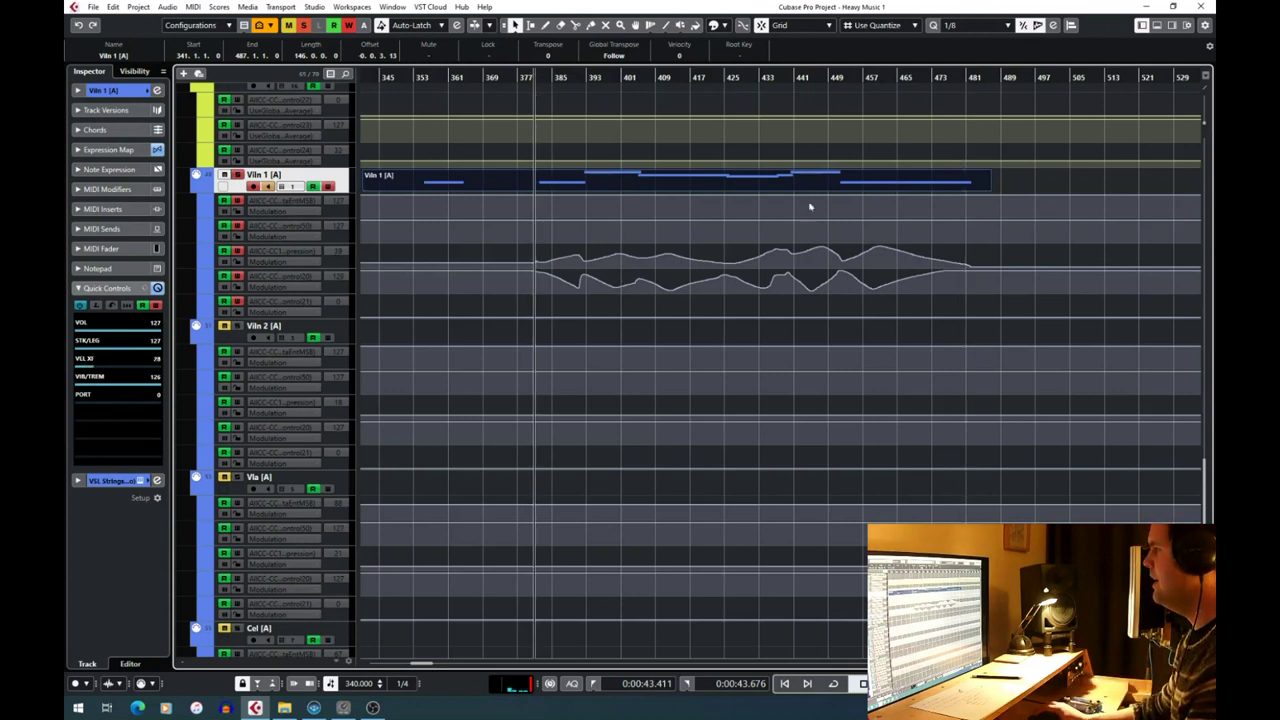
{"action": "right_click", "coordinate": [826, 316]}
{"action": "left_click", "coordinate": [858, 318]}
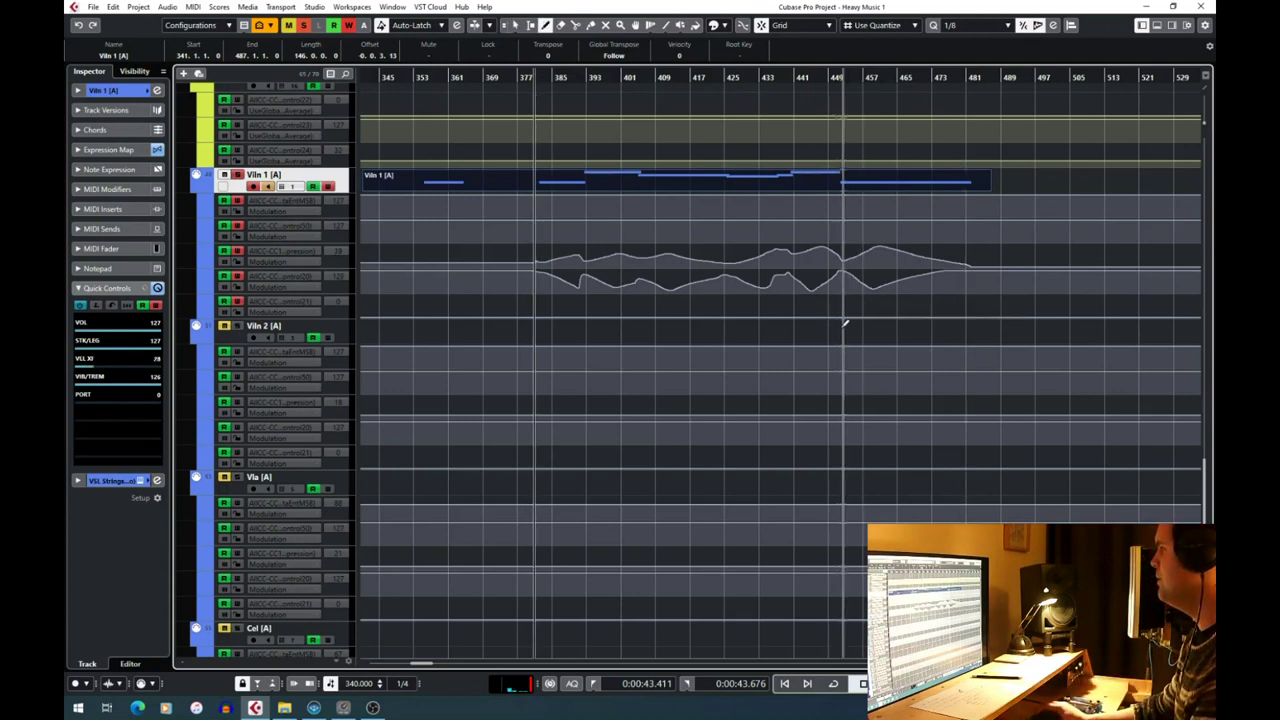
{"action": "left_click_drag", "start_coordinate": [836, 313], "coordinate": [852, 318]}
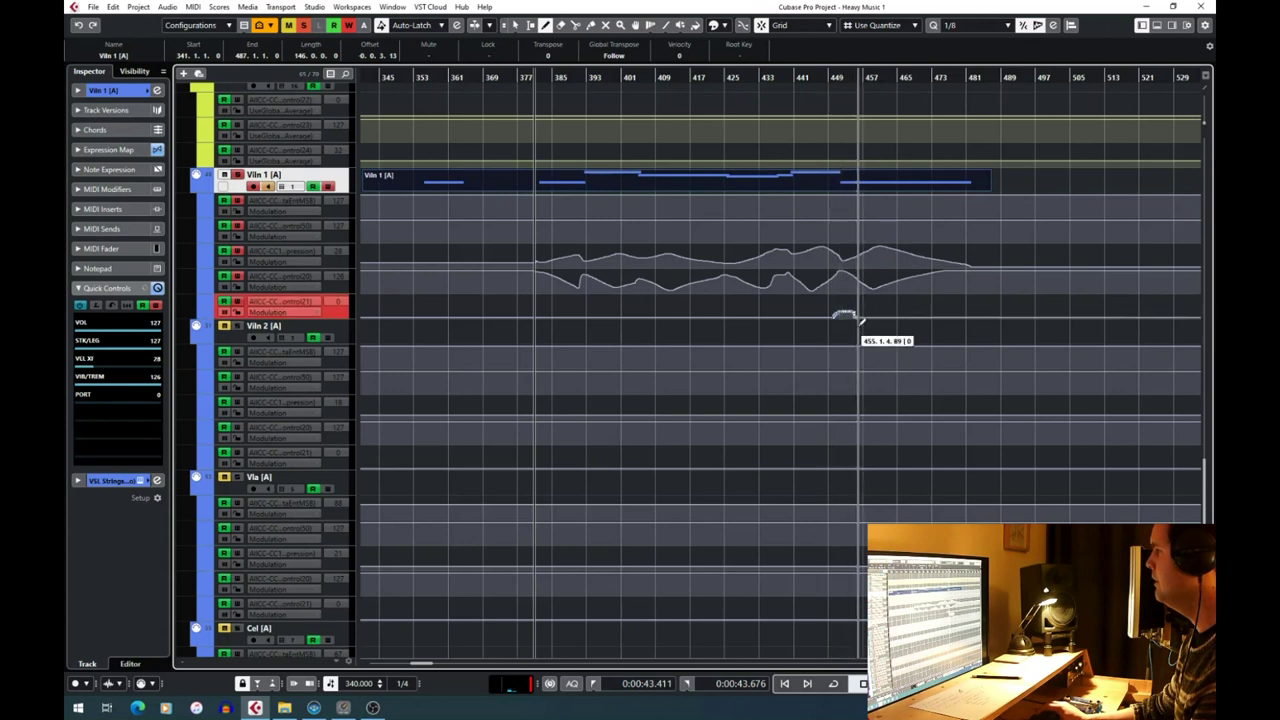
{"action": "key", "text": "1"}
{"action": "left_click", "coordinate": [790, 77]}
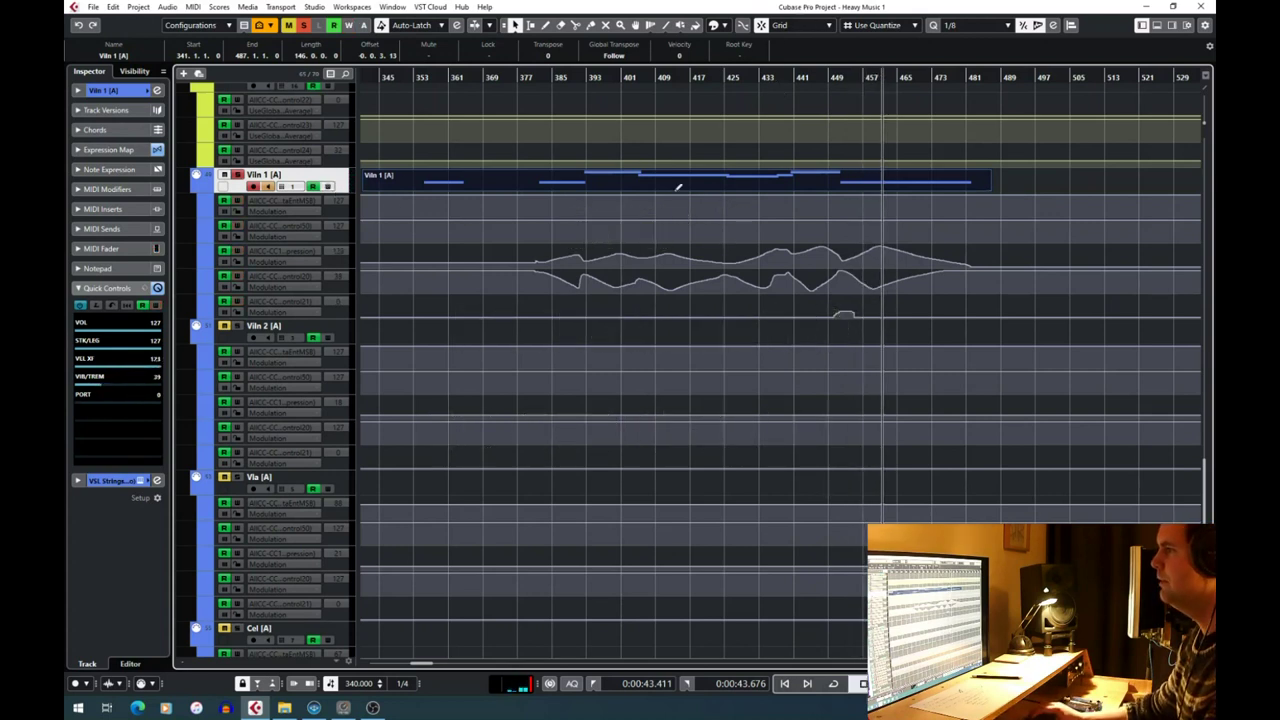
Redraw the bar 451 portamento as a curve and audition it from just before.
{"action": "right_click", "coordinate": [830, 323]}
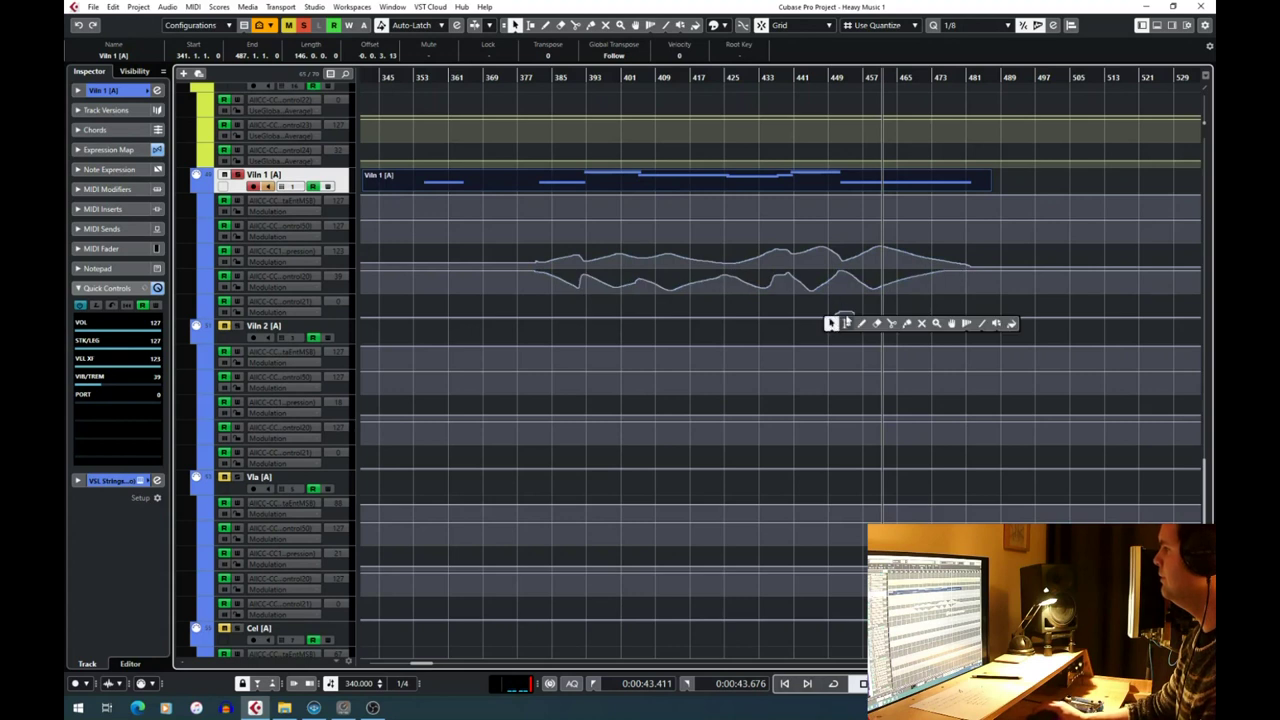
{"action": "left_click", "coordinate": [868, 328]}
{"action": "right_click", "coordinate": [870, 329]}
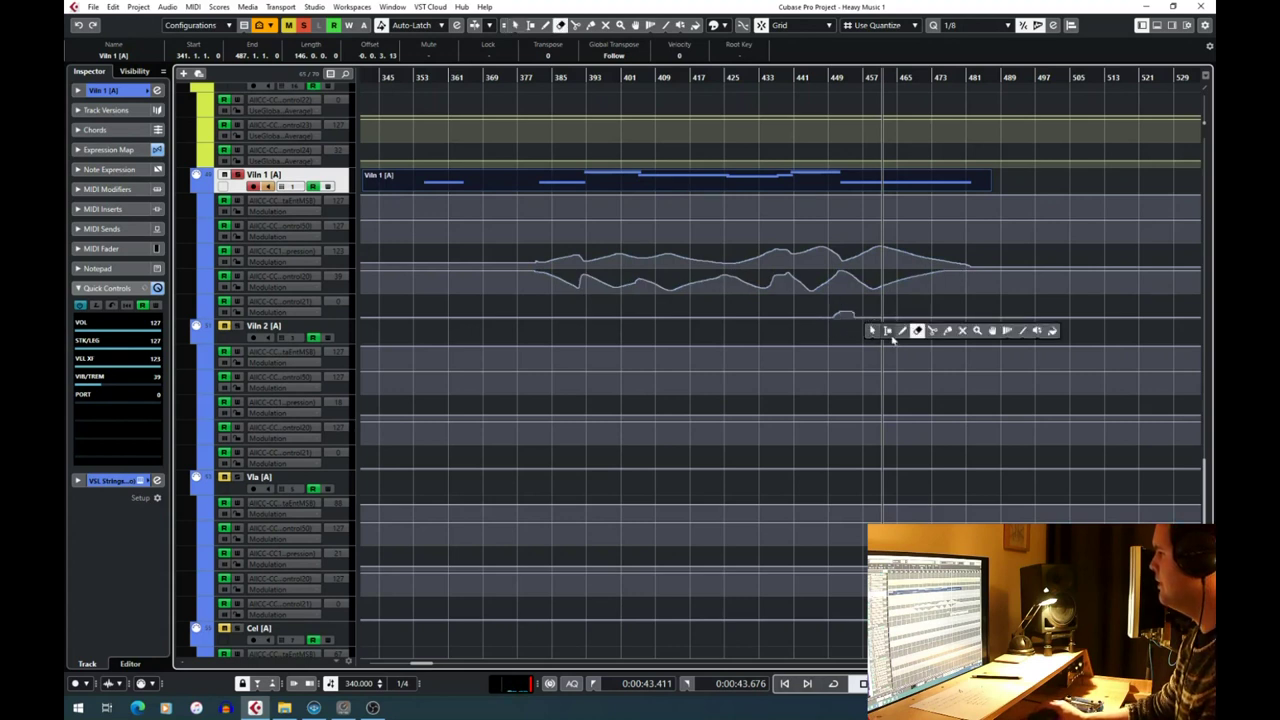
{"action": "left_click", "coordinate": [903, 332]}
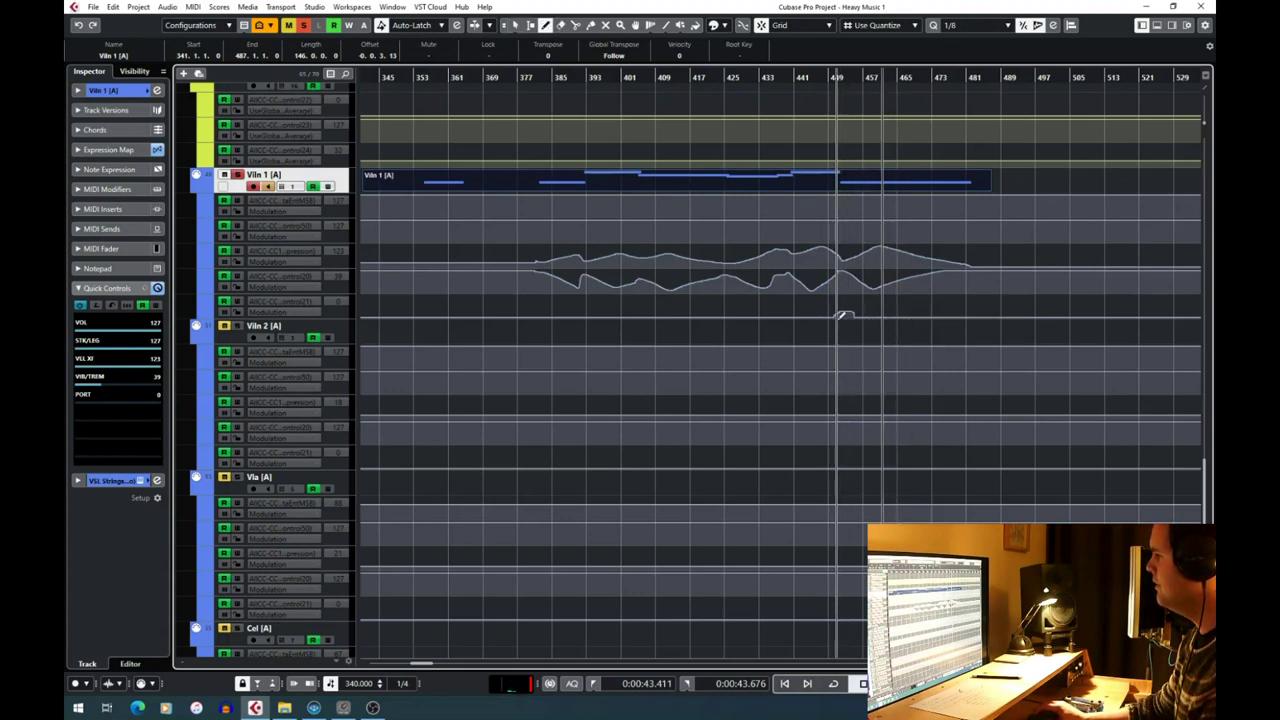
{"action": "left_click_drag", "start_coordinate": [830, 317], "coordinate": [872, 310]}
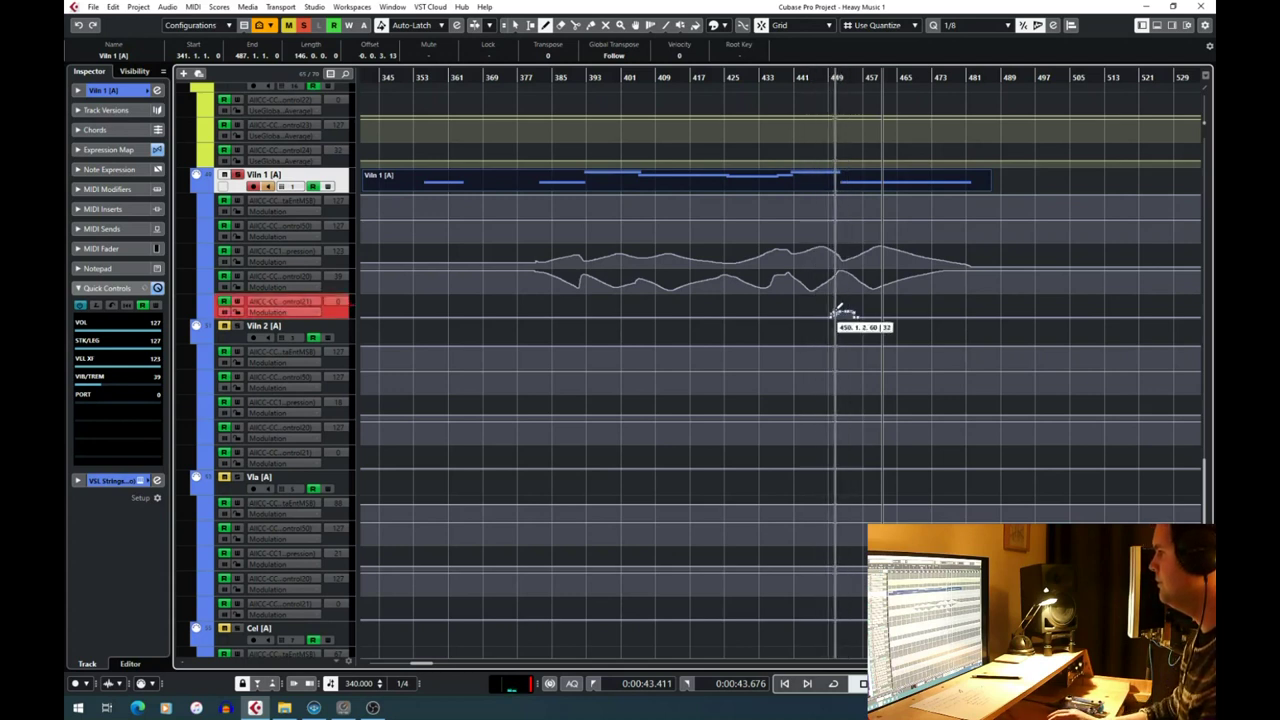
{"action": "left_click", "coordinate": [812, 80]}
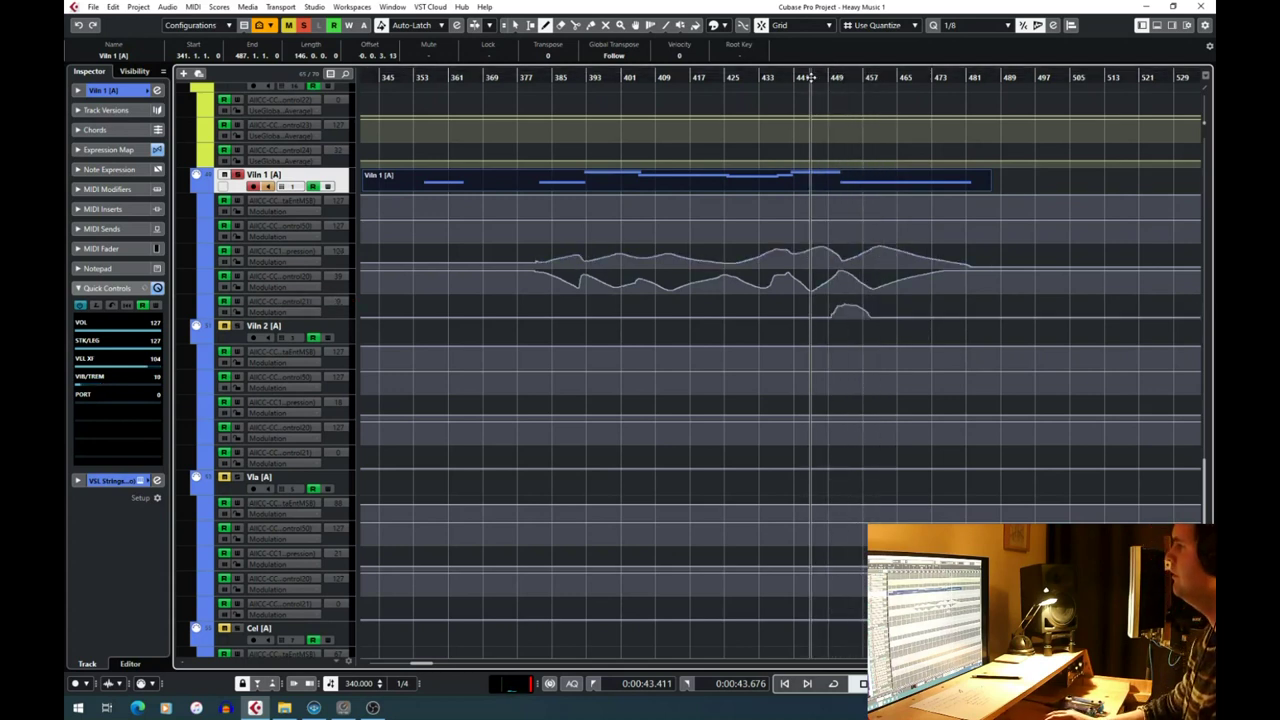
{"action": "key", "text": "space"}
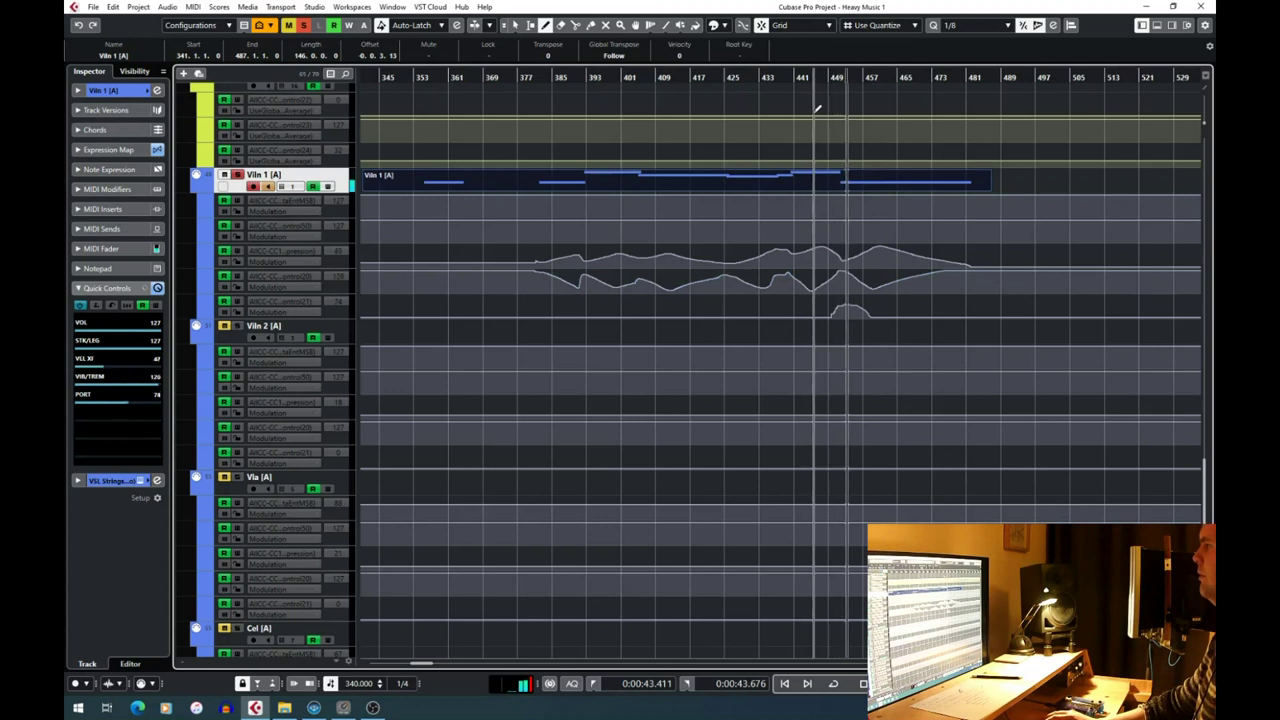
{"action": "left_click", "coordinate": [832, 312]}
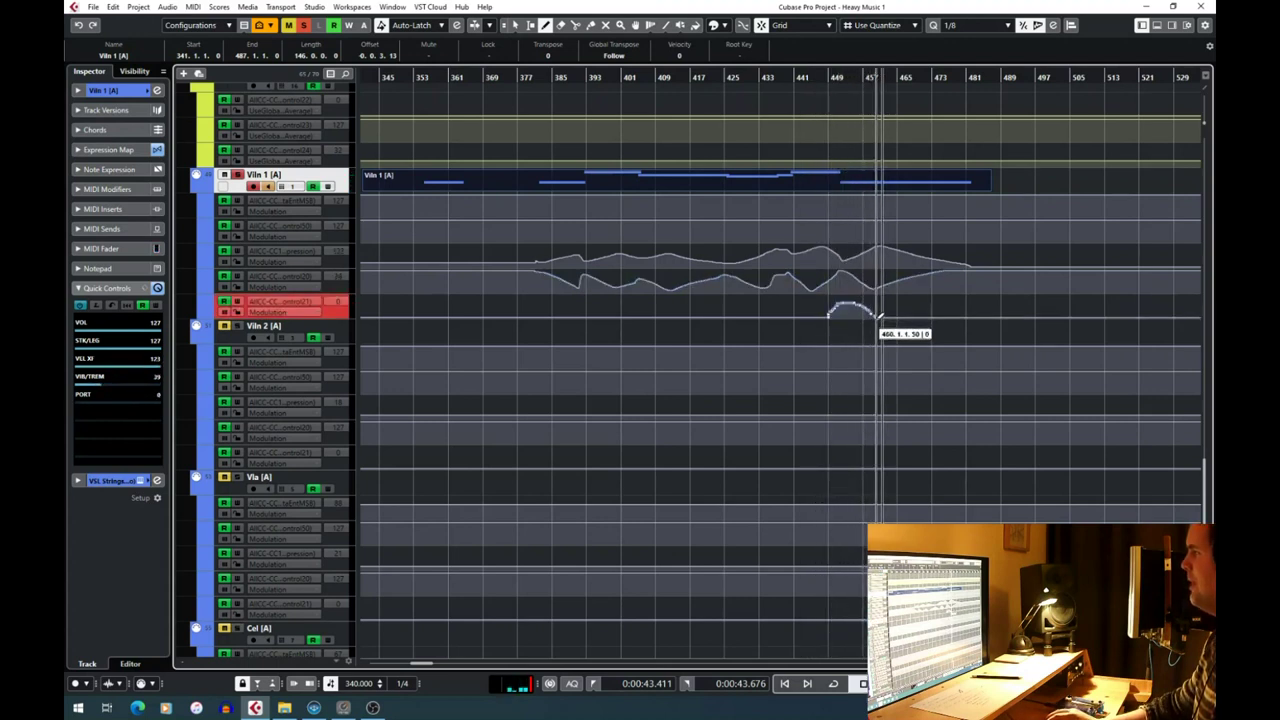
{"action": "left_click", "coordinate": [828, 87]}
{"action": "left_click_drag", "start_coordinate": [828, 87], "coordinate": [800, 87]}
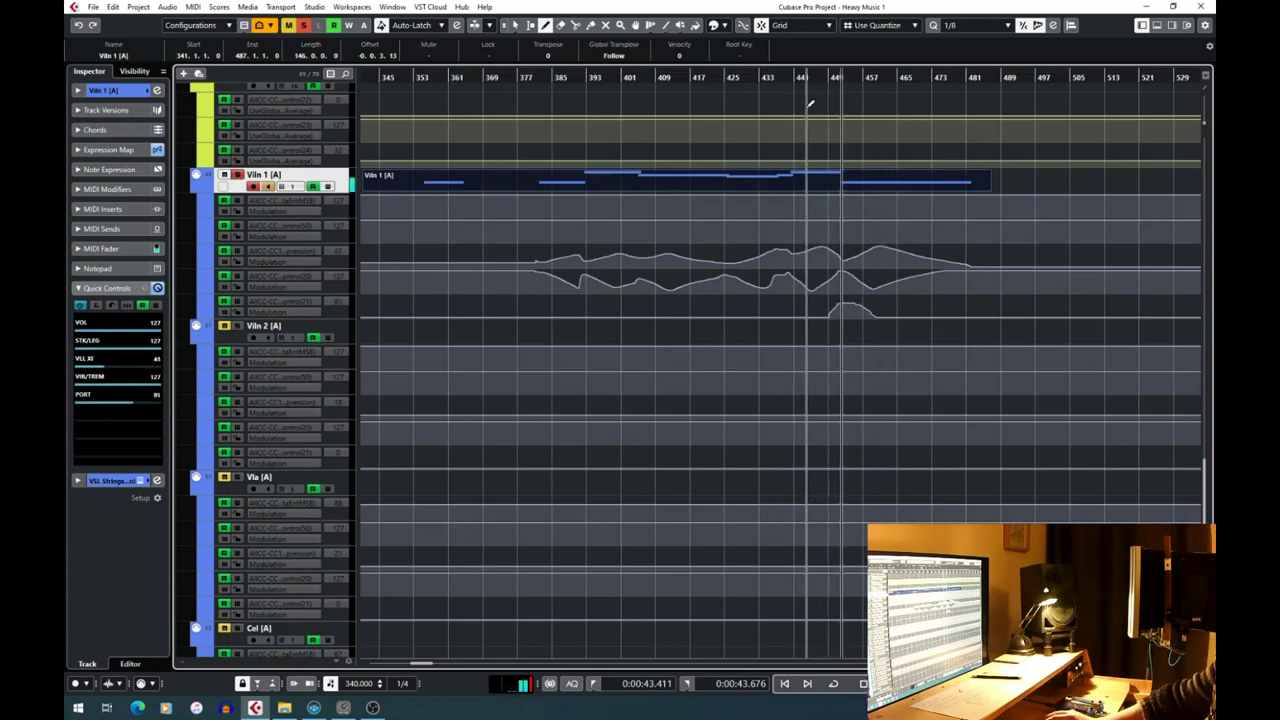
Add portamento bumps near bars 437 and 385, then bring up Vienna Ensemble Pro.
{"action": "left_click_drag", "start_coordinate": [762, 316], "coordinate": [800, 316]}
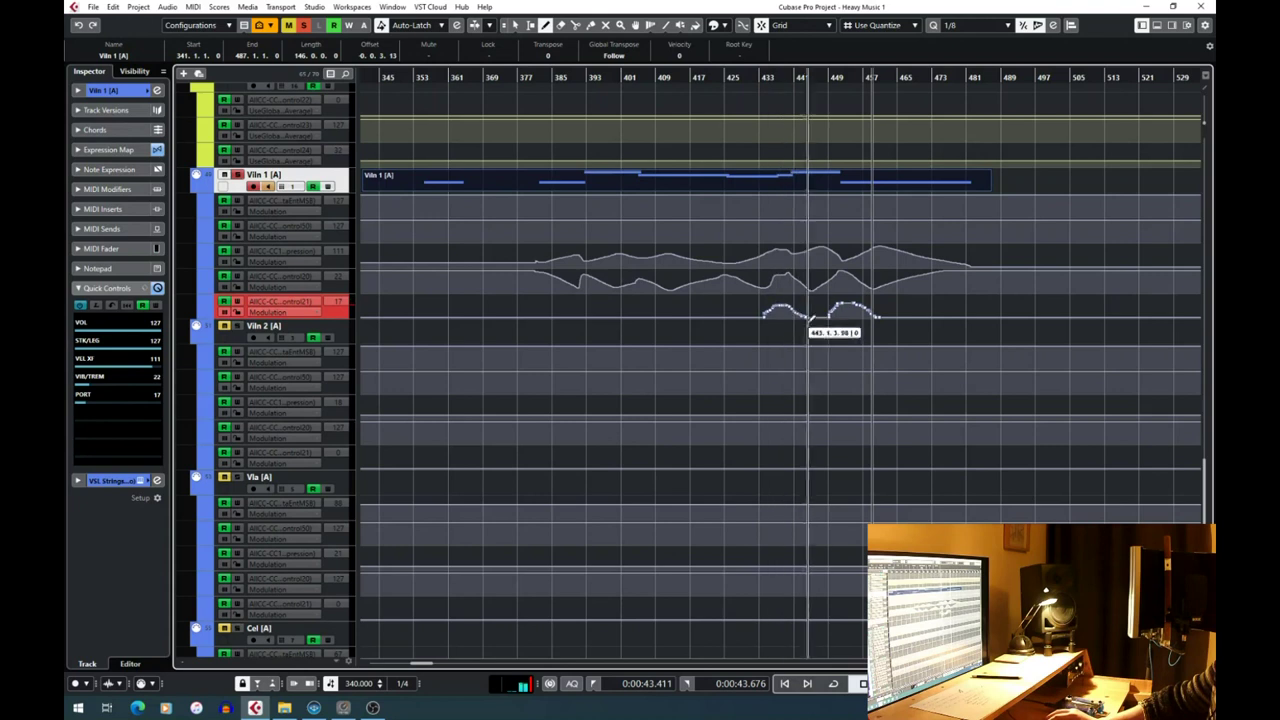
{"action": "left_click", "coordinate": [752, 80]}
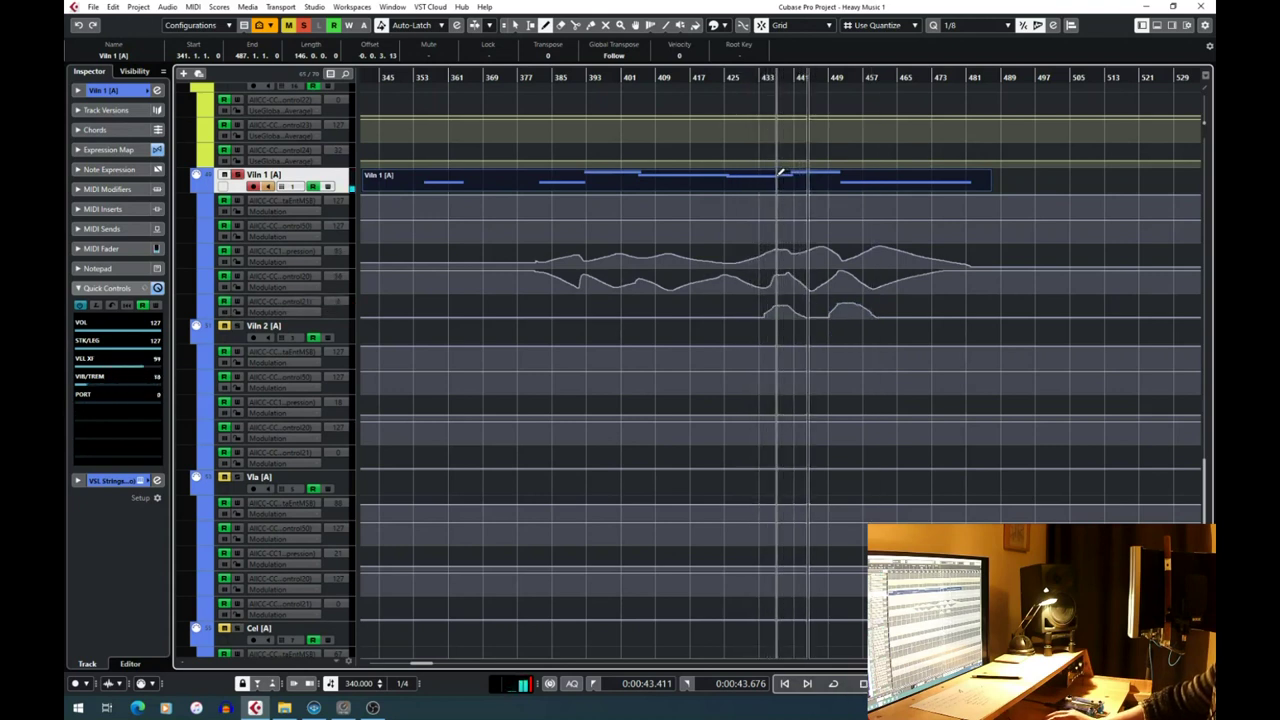
{"action": "left_click", "coordinate": [565, 78]}
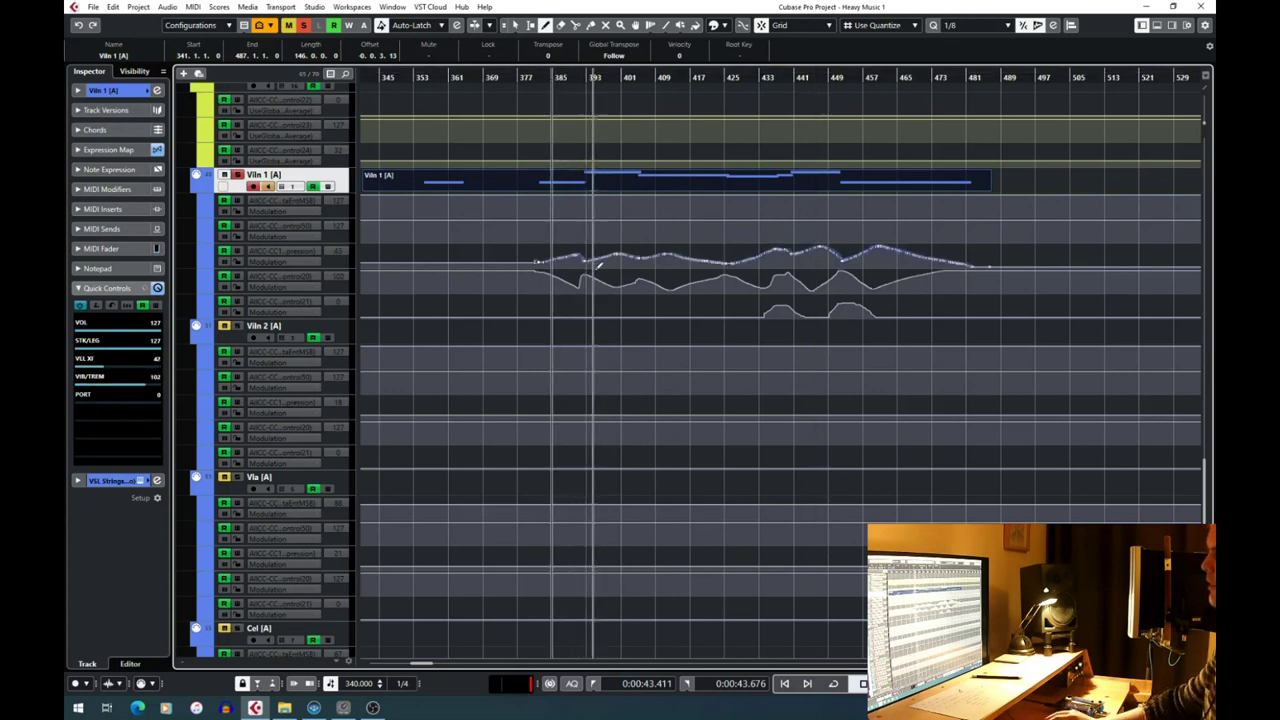
{"action": "left_click_drag", "start_coordinate": [567, 317], "coordinate": [601, 317]}
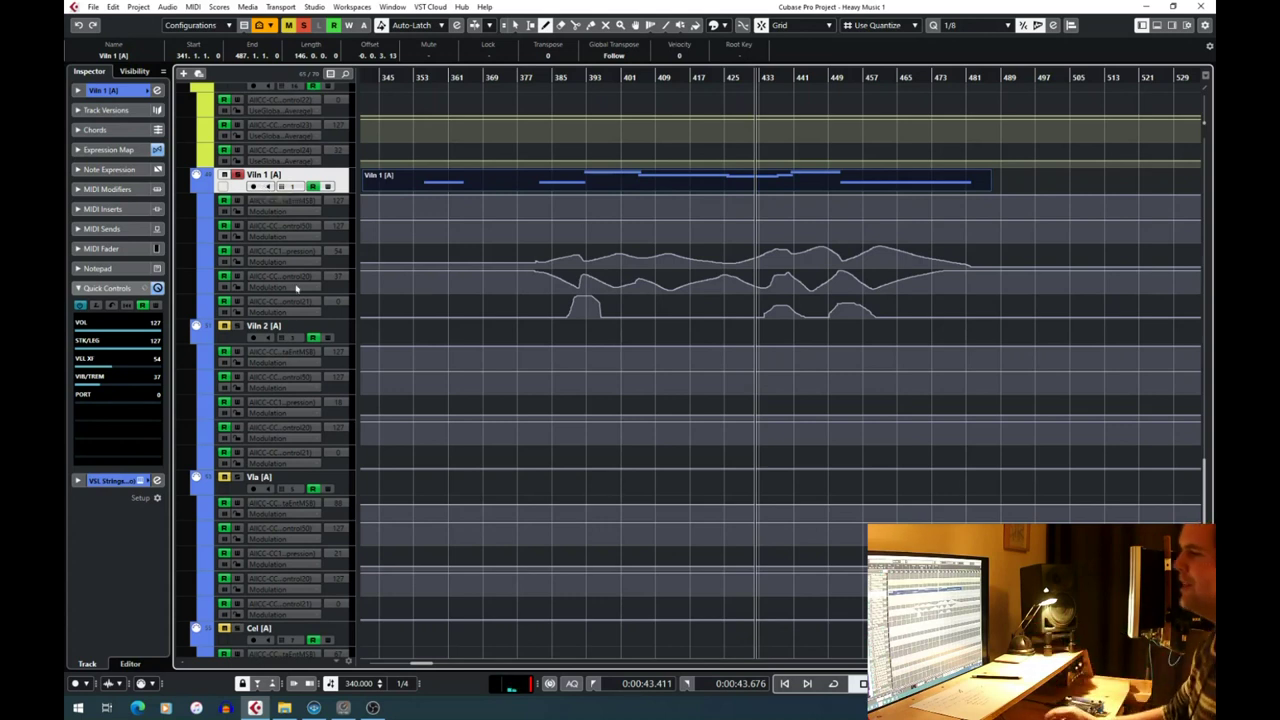
{"action": "left_click", "coordinate": [322, 708]}
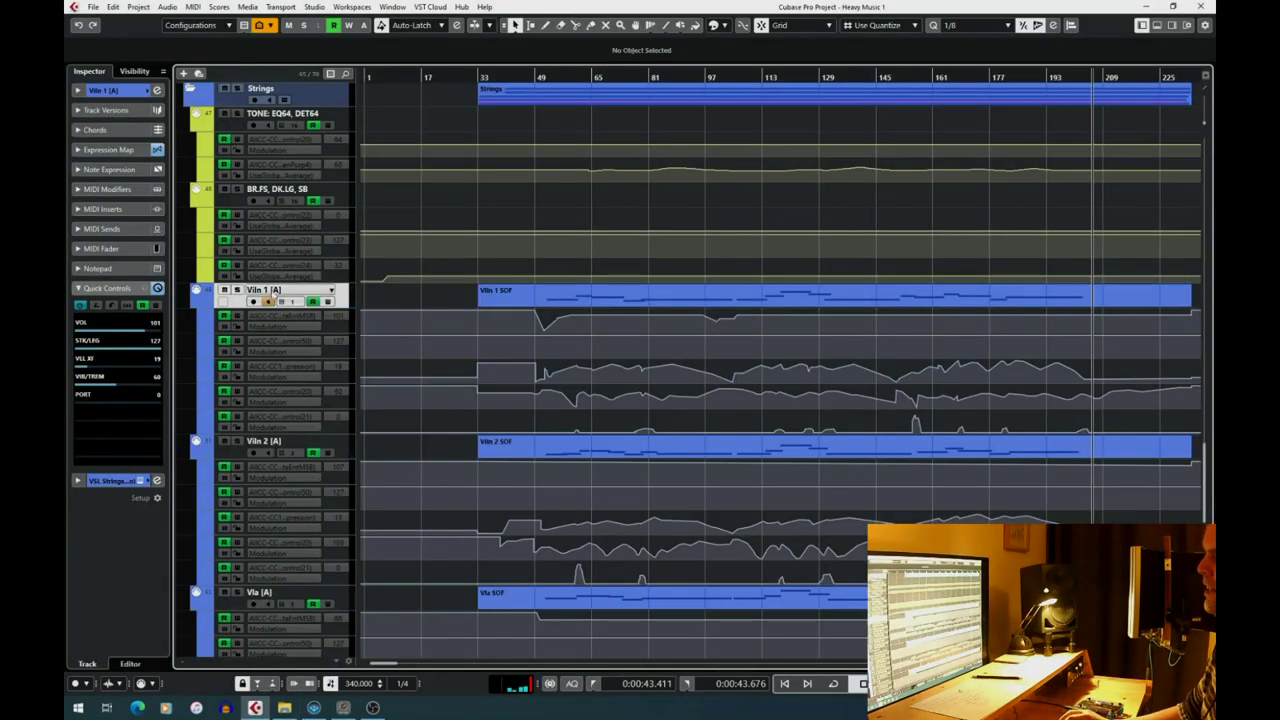
Place the playhead near bar 49 and switch over to Vienna Ensemble Pro.
{"action": "left_click", "coordinate": [541, 76]}
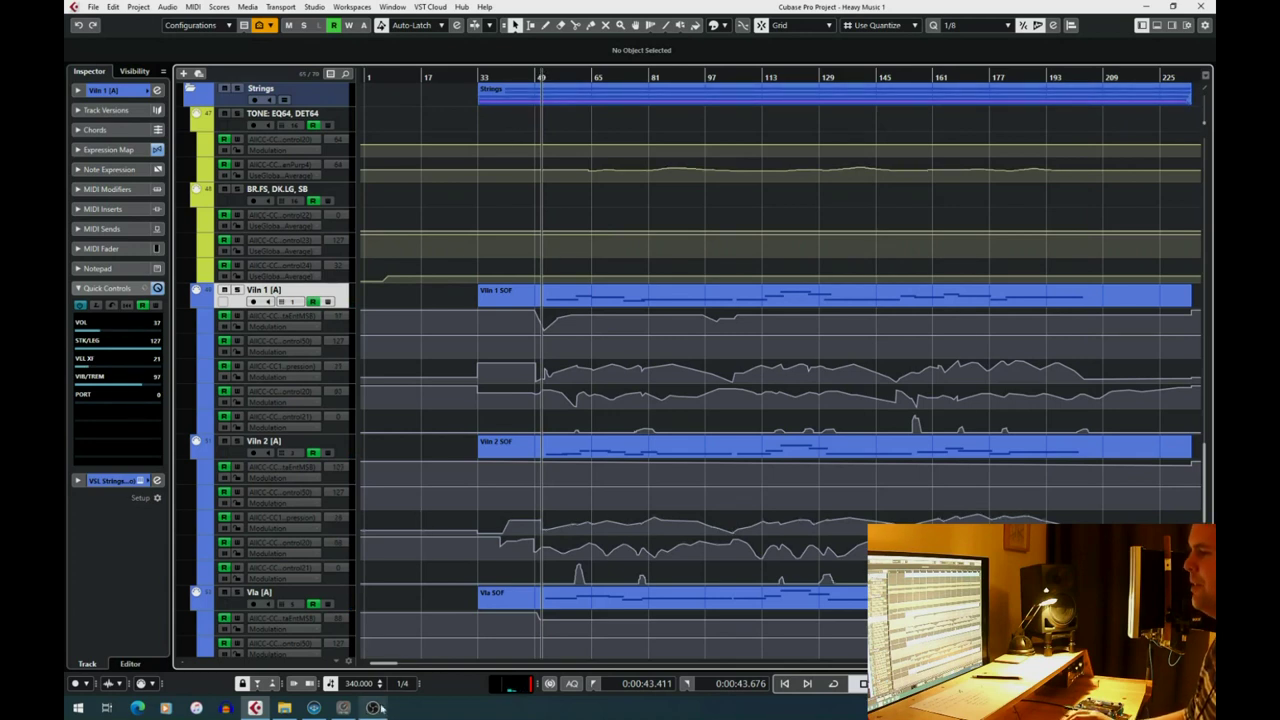
{"action": "left_click", "coordinate": [376, 708]}
{"action": "left_click", "coordinate": [255, 708]}
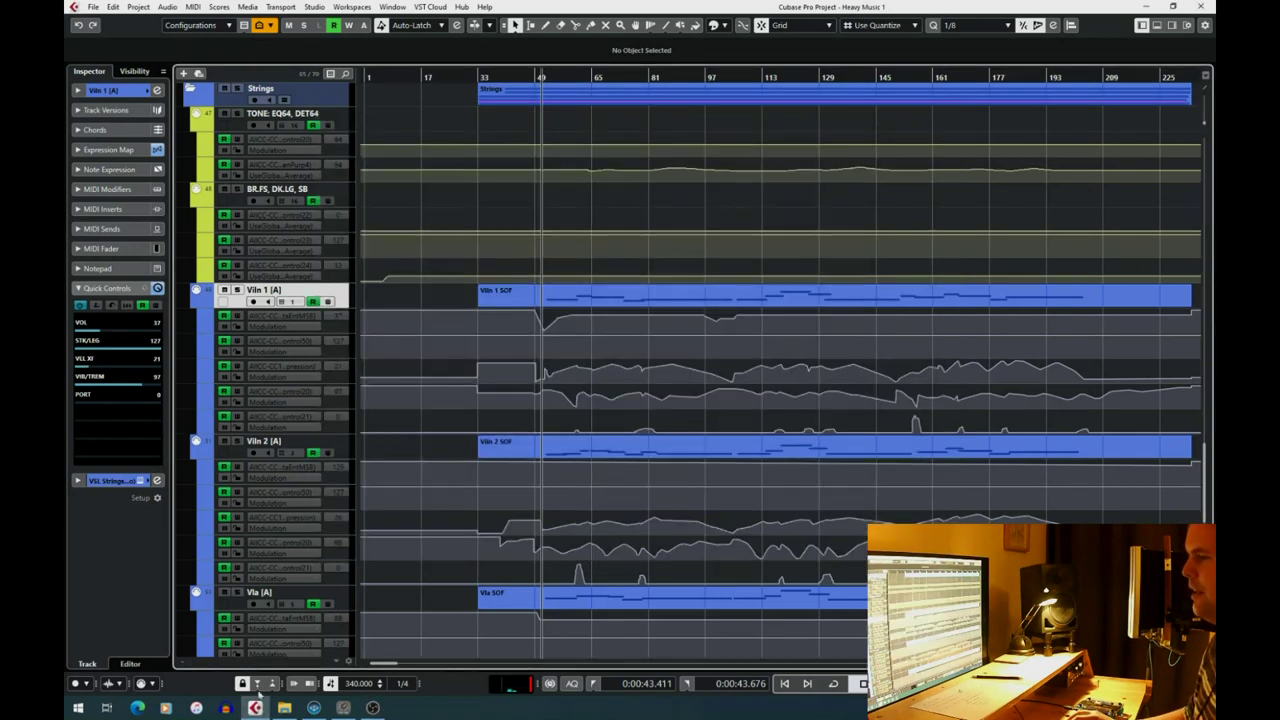
{"action": "left_click", "coordinate": [314, 708]}
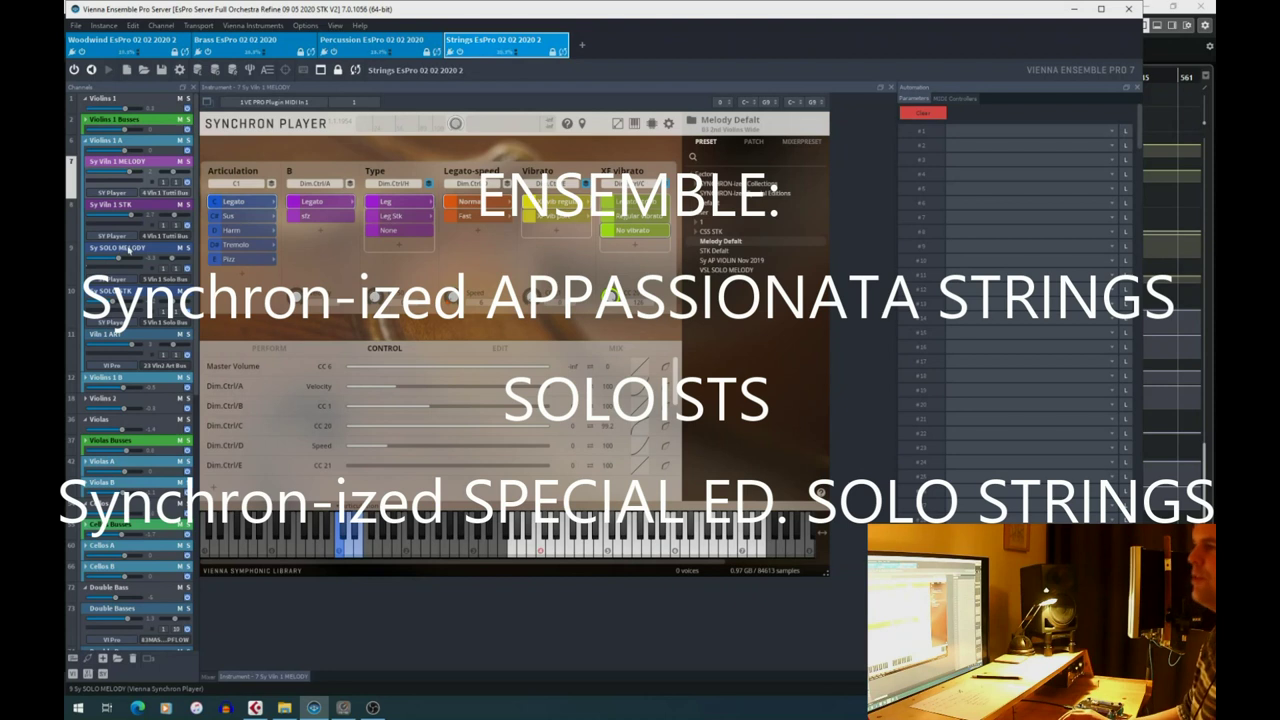
View the Sy SOLO MELODY and Sy SOLO STK patches, then solo Sy SOLO MELODY.
{"action": "left_click", "coordinate": [155, 250]}
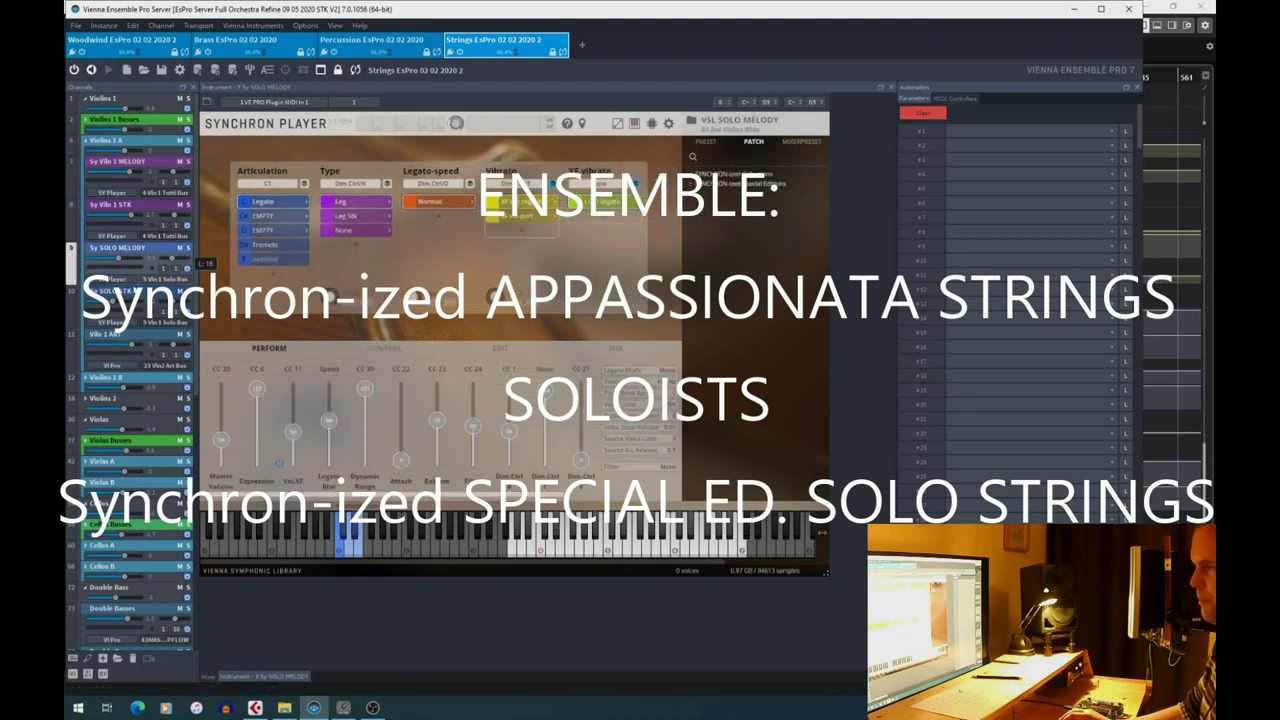
{"action": "left_click", "coordinate": [130, 292]}
{"action": "left_click", "coordinate": [131, 252]}
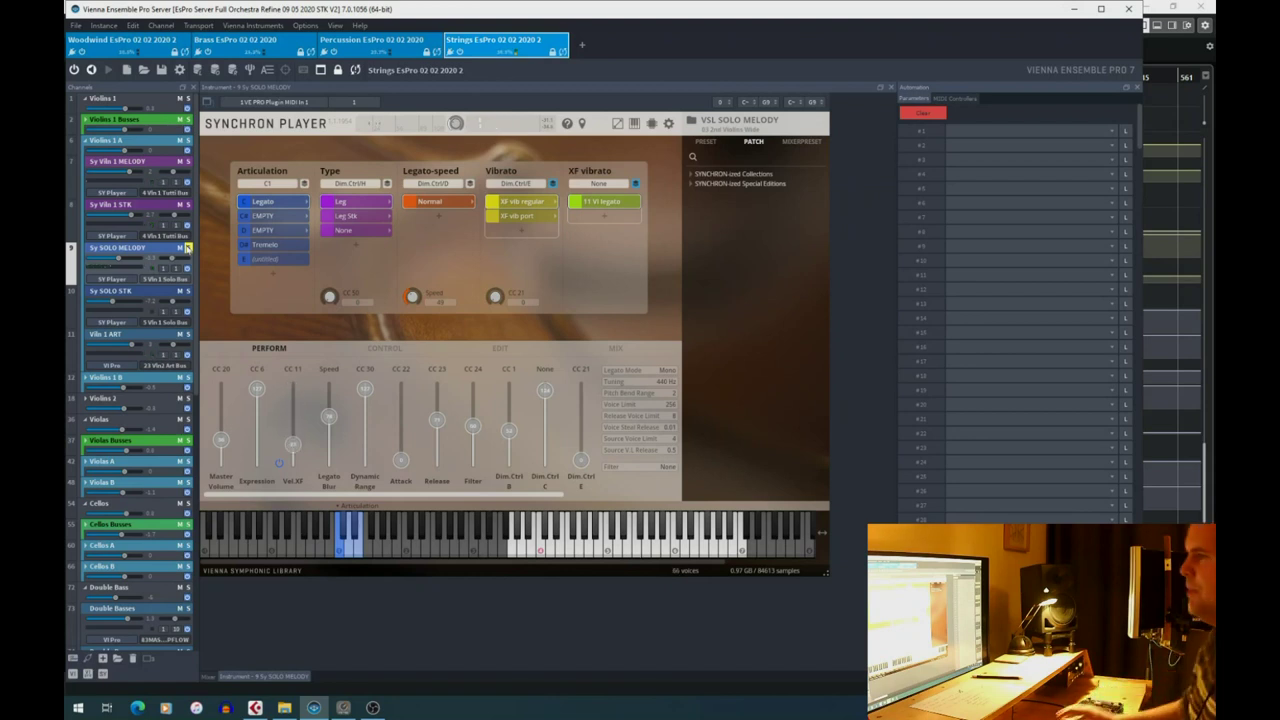
{"action": "left_click", "coordinate": [187, 247]}
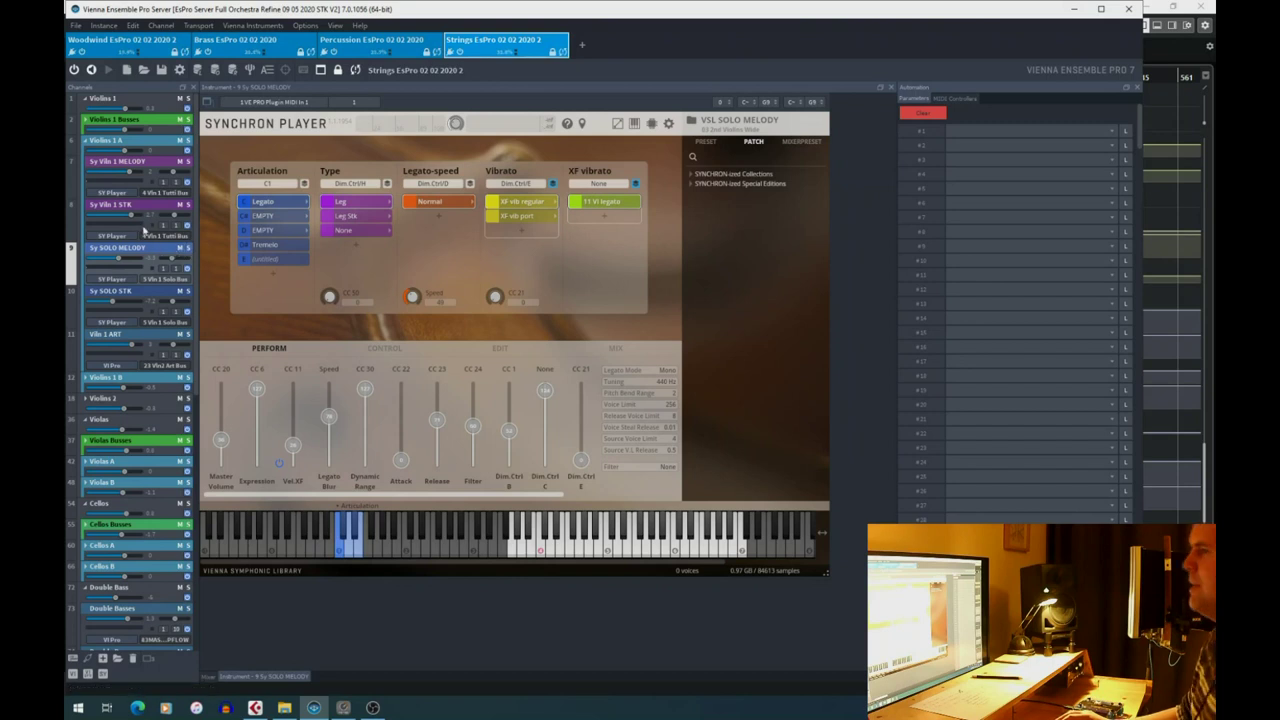
View the Sy Vln 1 MELODY patch, then return to the Sy SOLO MELODY patch.
{"action": "left_click", "coordinate": [125, 170]}
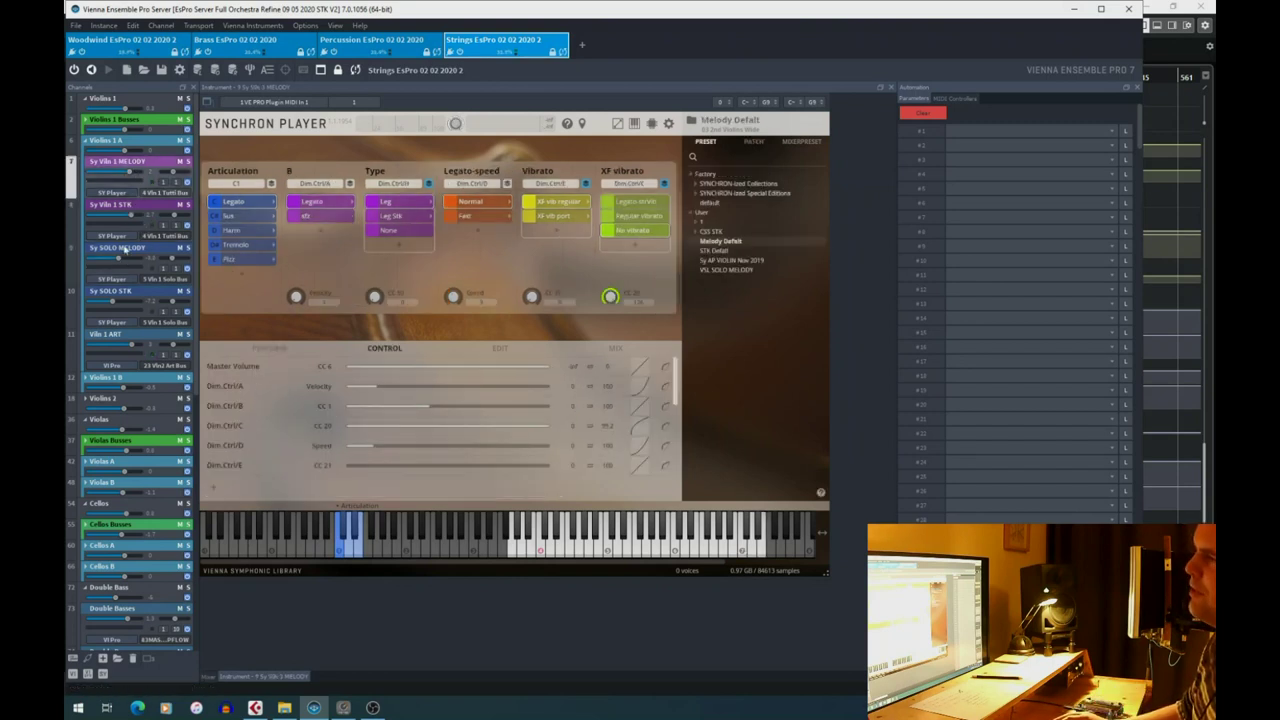
{"action": "left_click", "coordinate": [124, 266]}
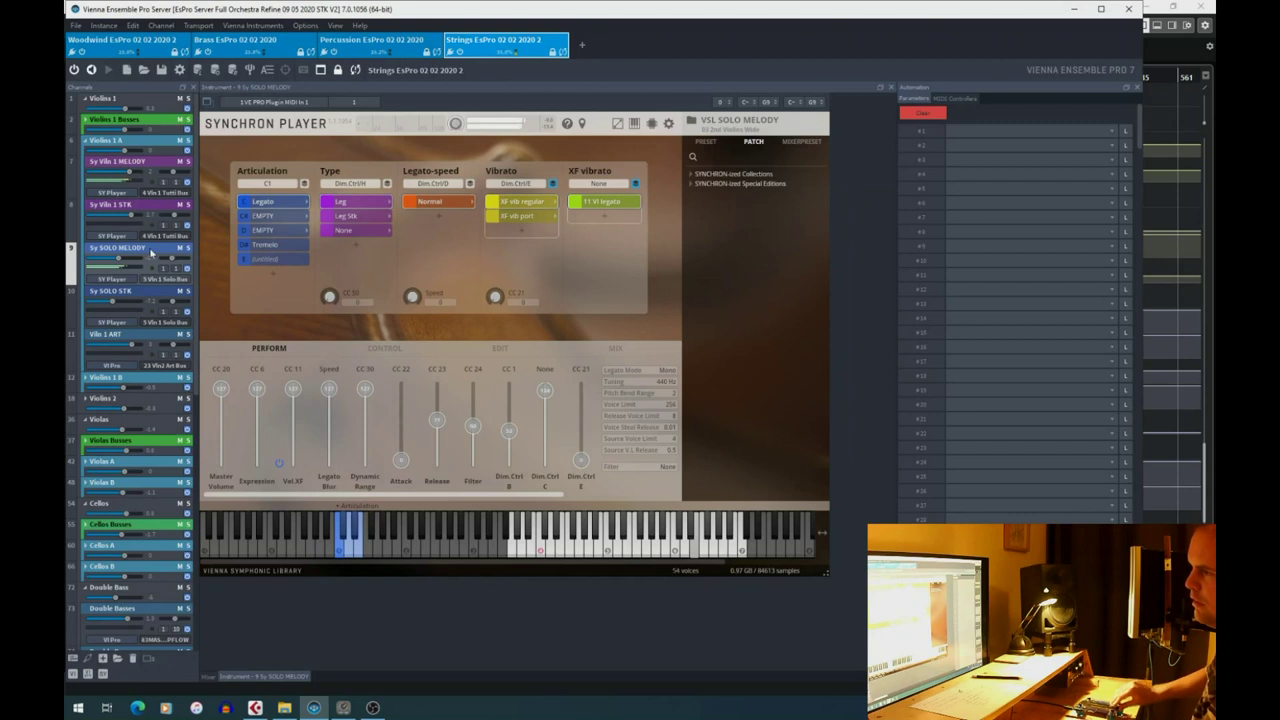
{"action": "left_click", "coordinate": [188, 247]}
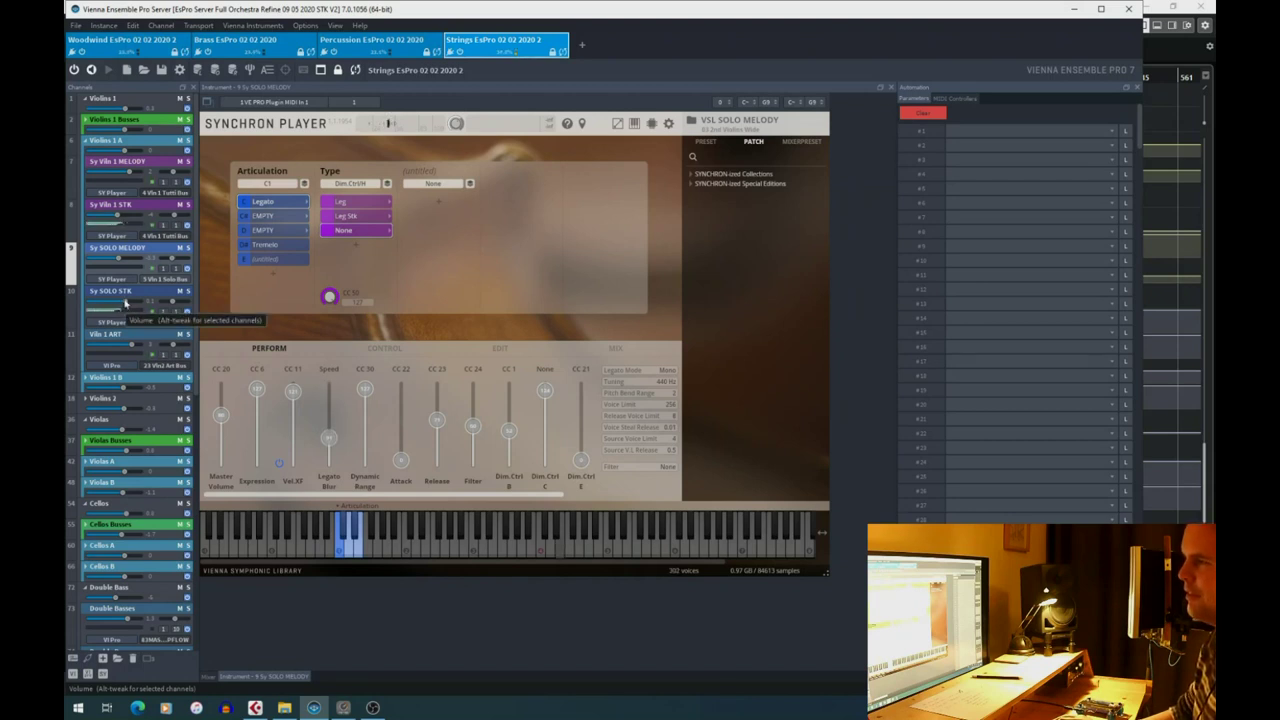
Mute the Sy SOLO STK soloist channel in the Vienna Ensemble Pro mixer.
{"action": "left_click", "coordinate": [180, 291]}
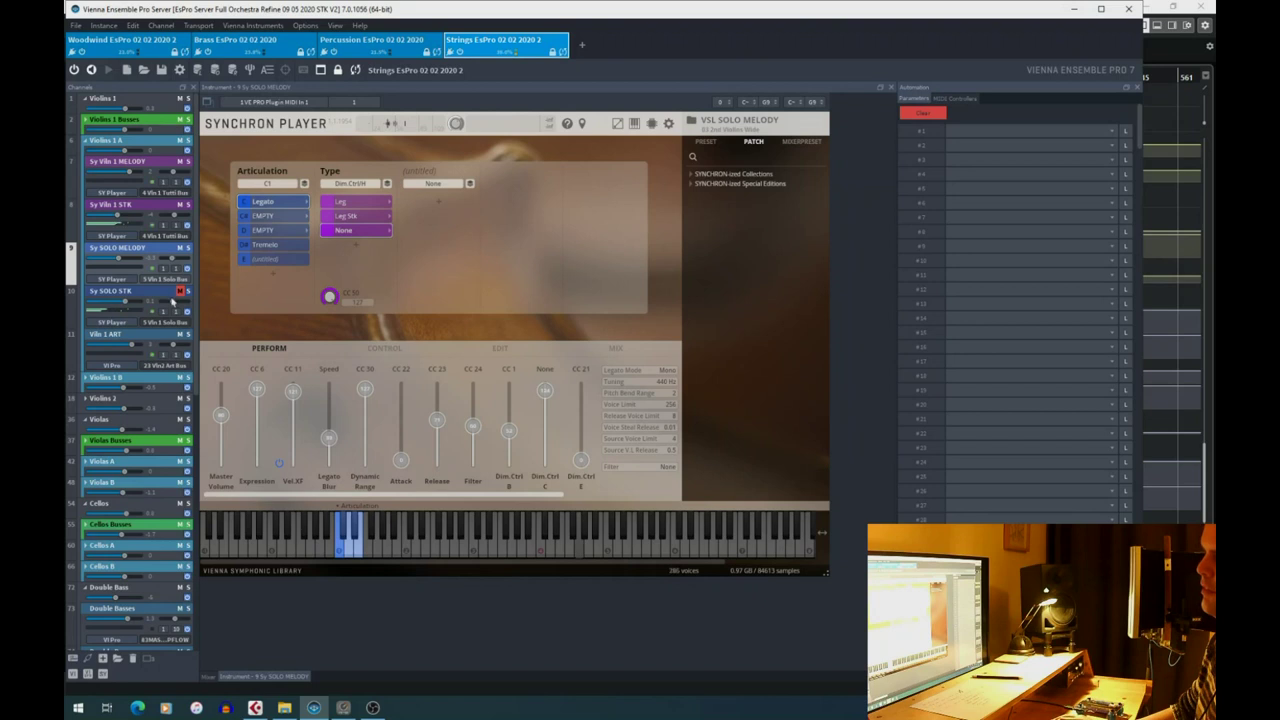